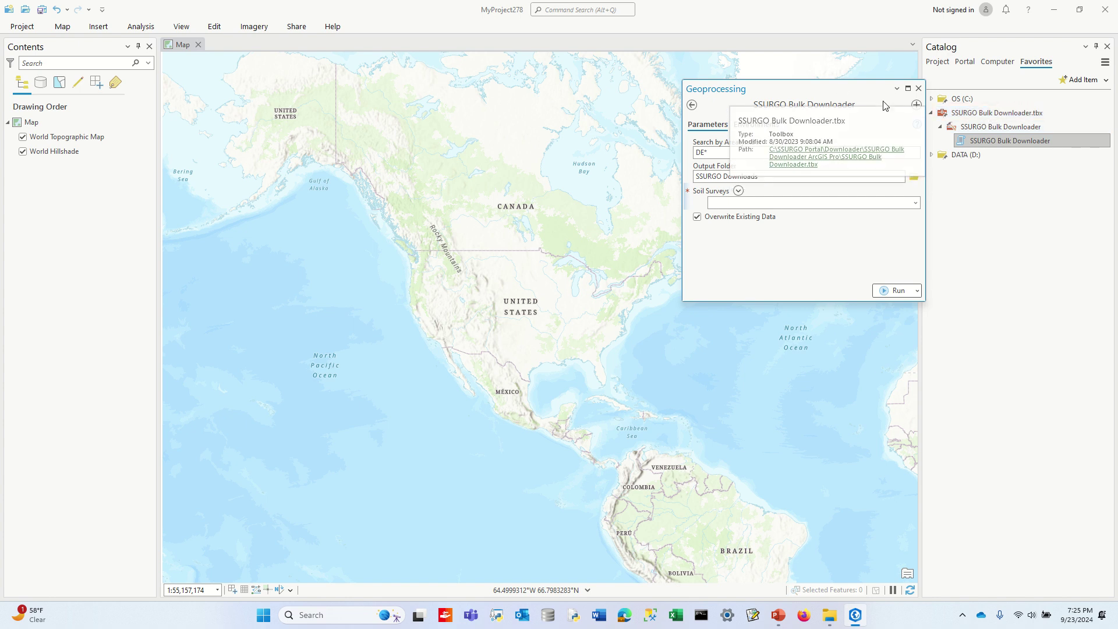
Step: Add the DE001 Kent, DE003 New Castle and DE005 Sussex County, Delaware surveys to the downloader's soil surveys for areasymbol DE*
left_click(738, 153)
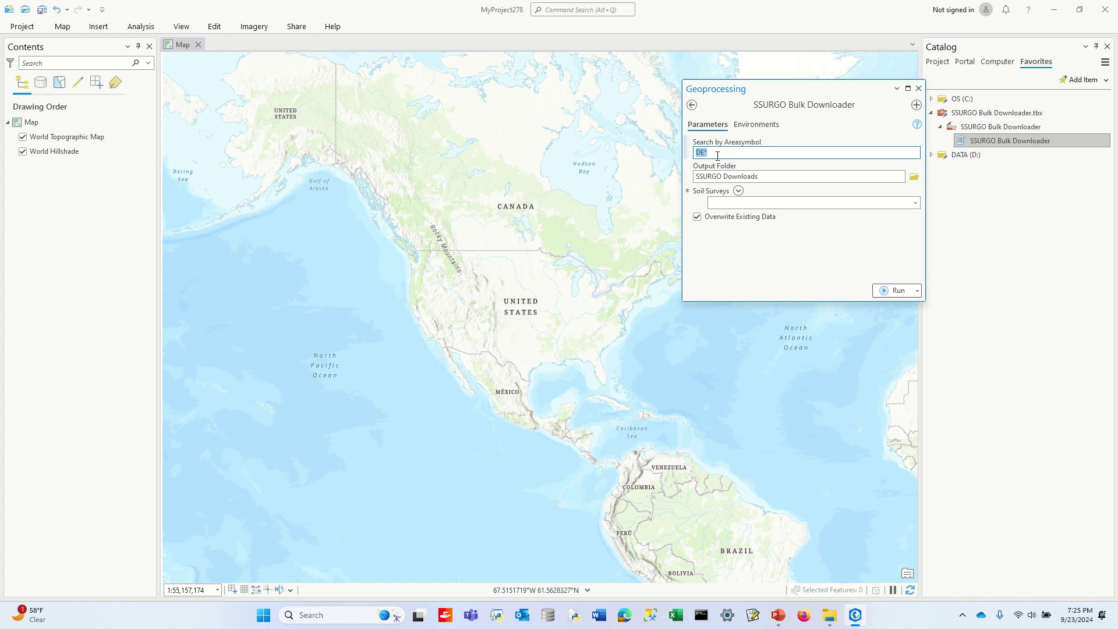
left_click(743, 154)
double_click(704, 152)
left_click(738, 191)
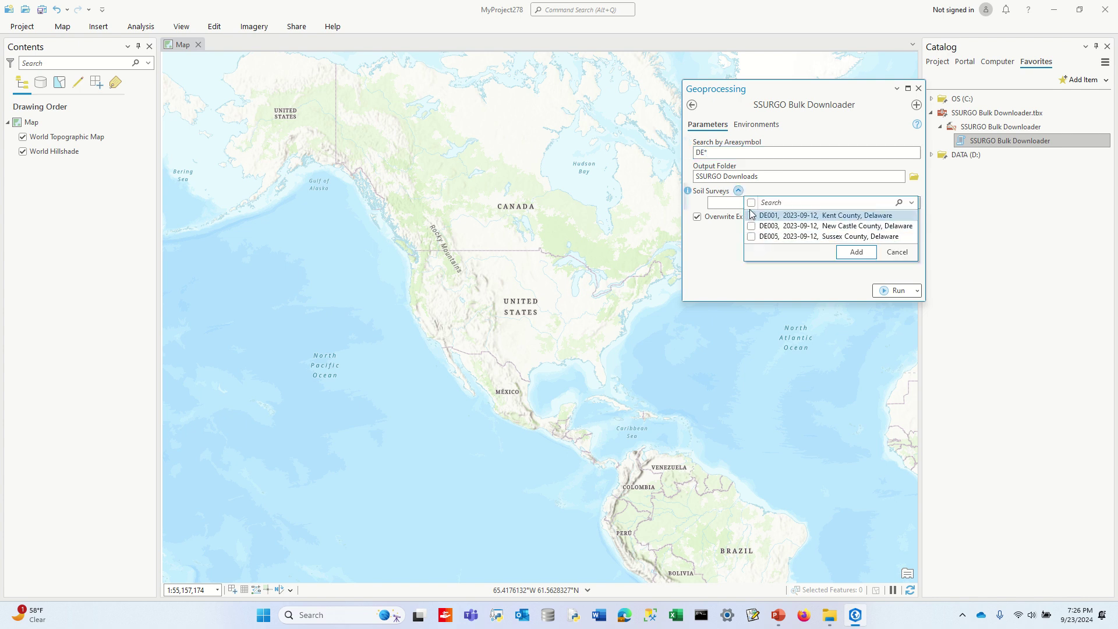
left_click(751, 203)
left_click(751, 216)
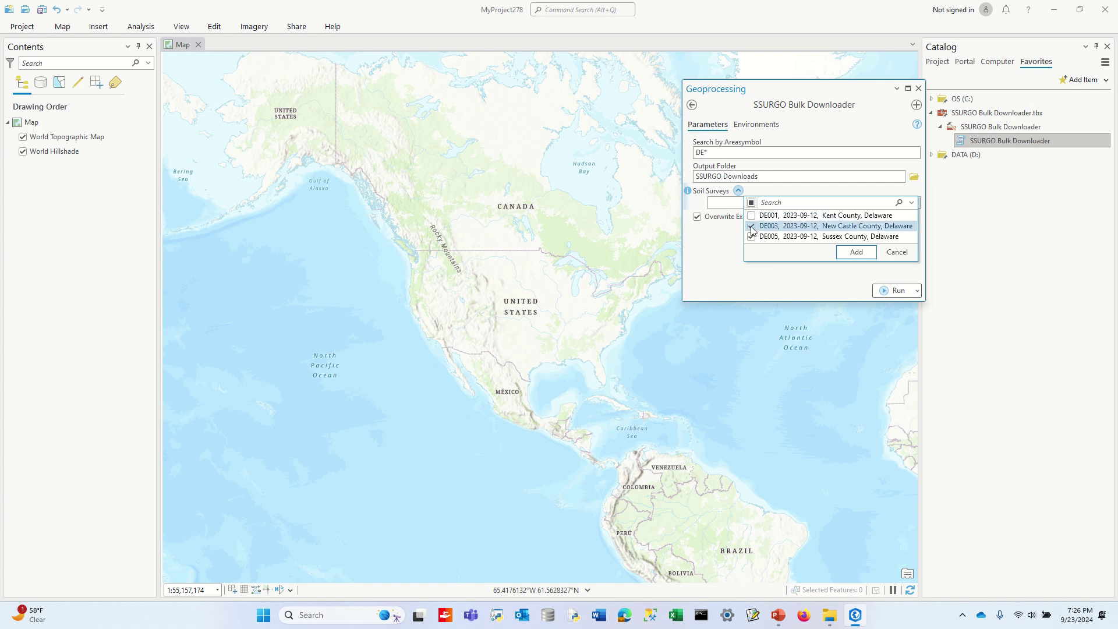
left_click(752, 226)
left_click(751, 226)
left_click(751, 216)
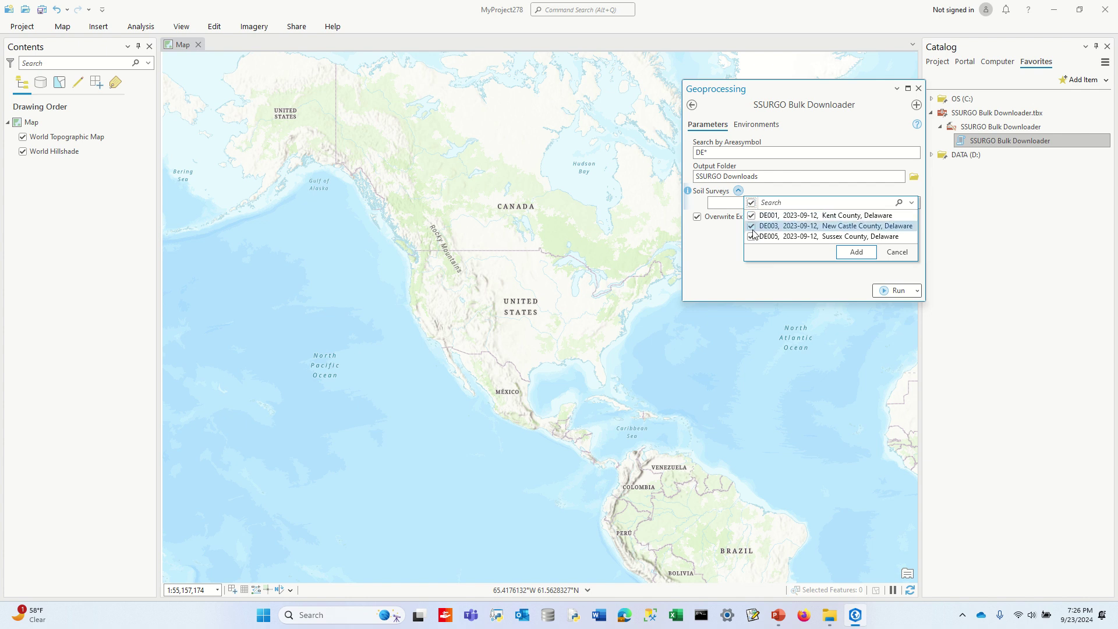
left_click(856, 252)
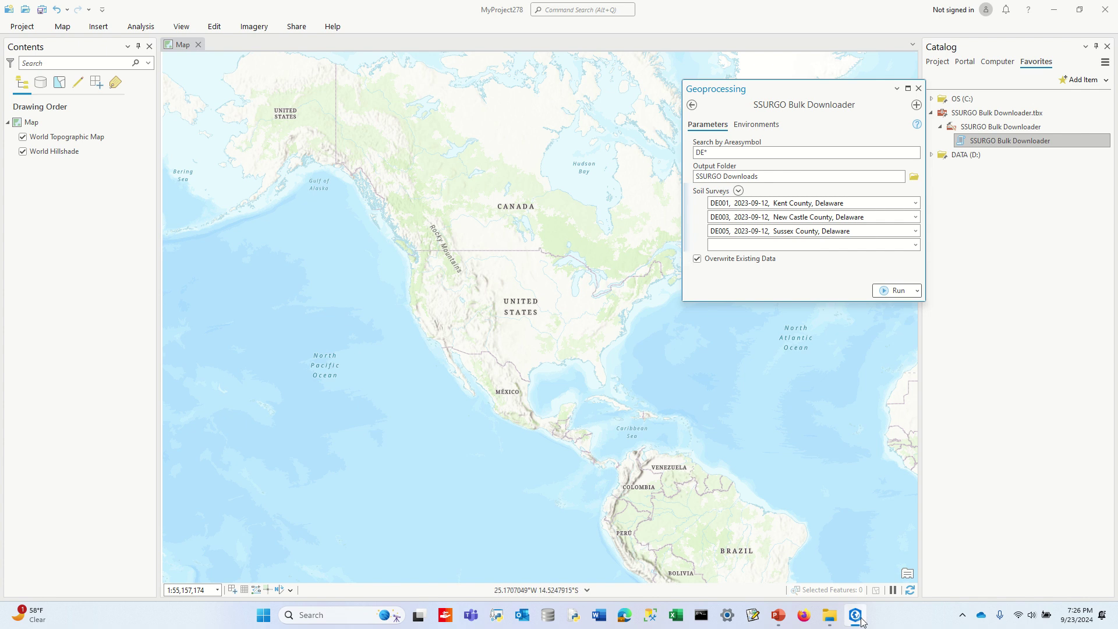
Step: Switch to File Explorer and view the survey folders in SSURGO Portal > SSURGO Downloads
left_click(830, 615)
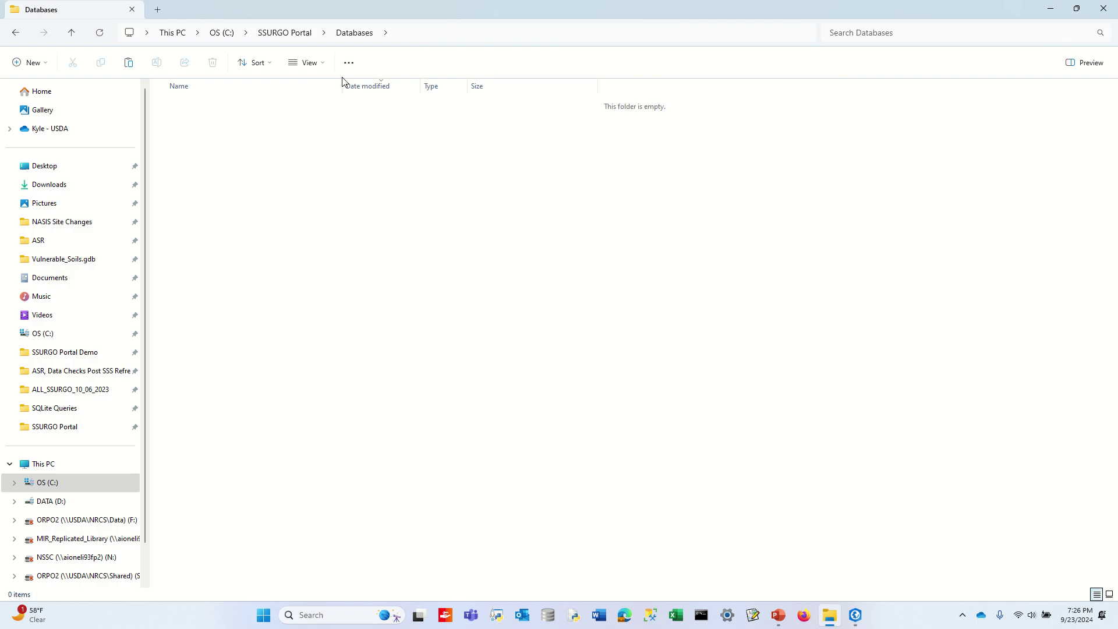
left_click(275, 38)
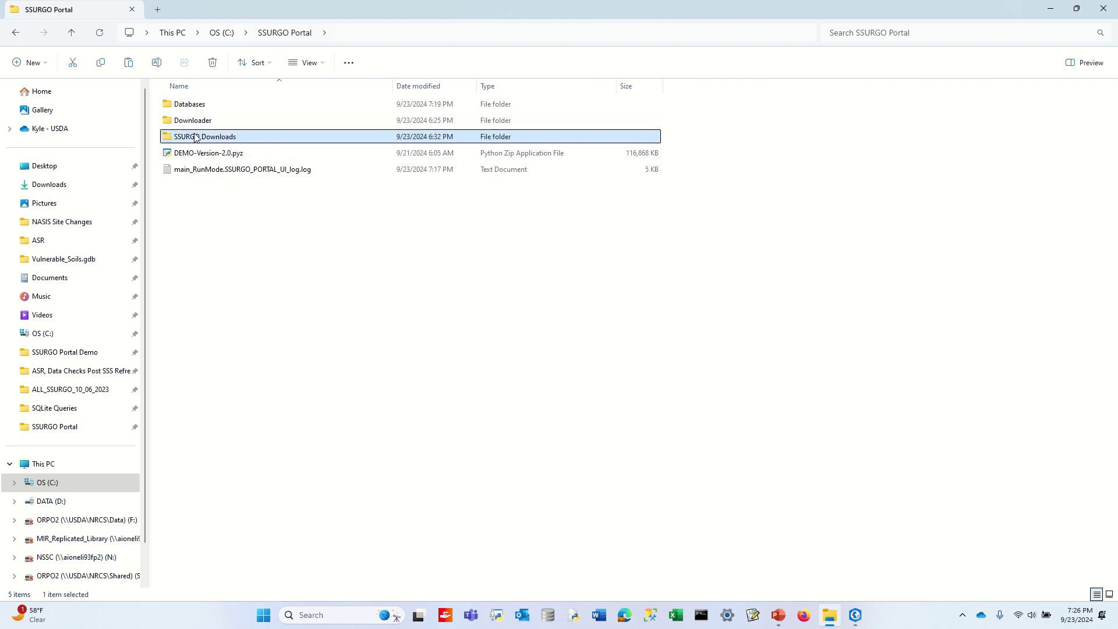
double_click(195, 135)
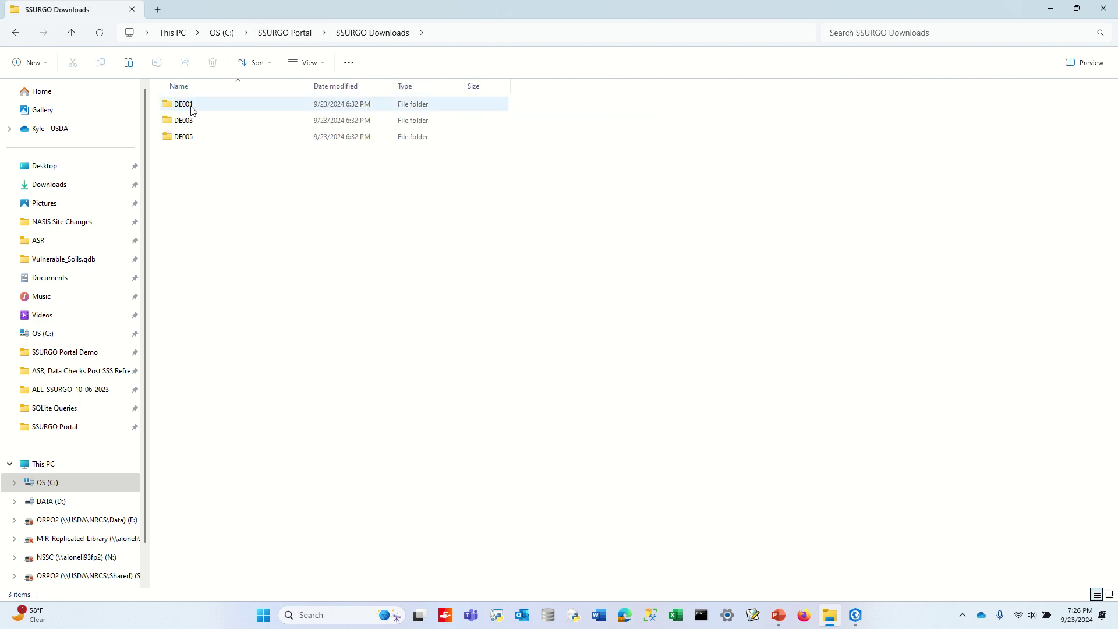
Step: Launch DEMO-Version-2.0.pyz from the SSURGO Portal folder and acknowledge the demo version notice
left_click(274, 33)
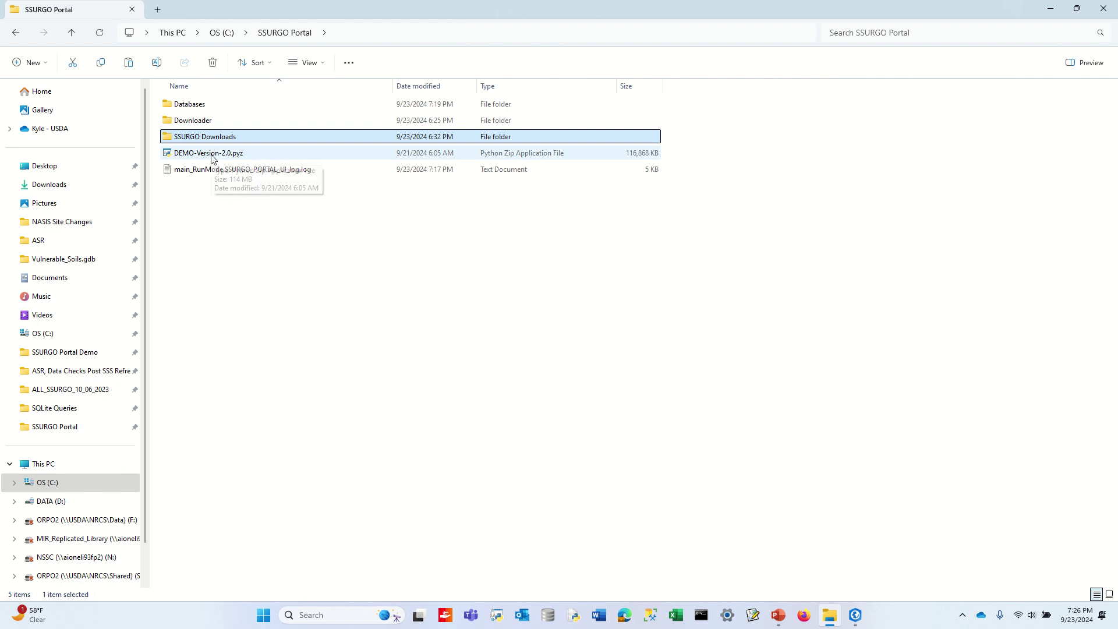
left_click(213, 153)
double_click(213, 153)
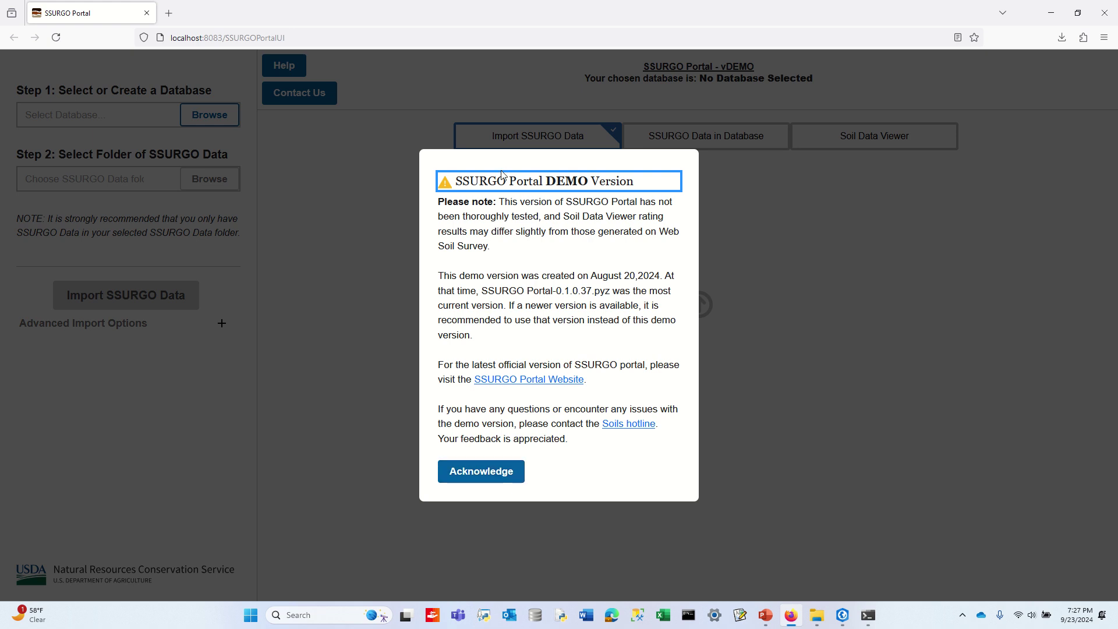
left_click_drag(543, 181, 601, 176)
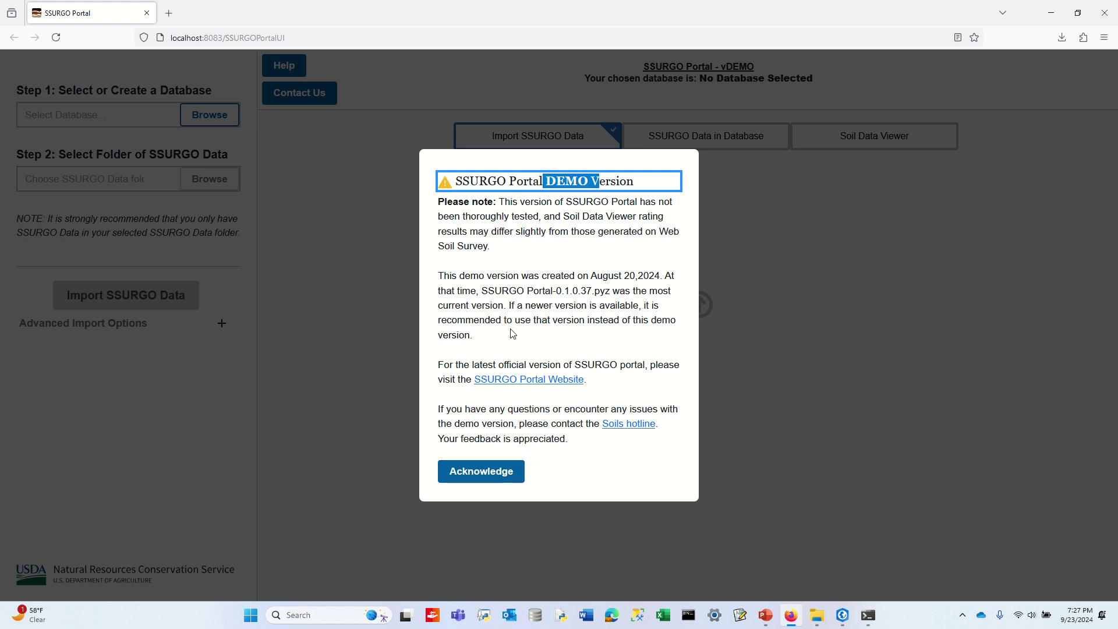
left_click(488, 479)
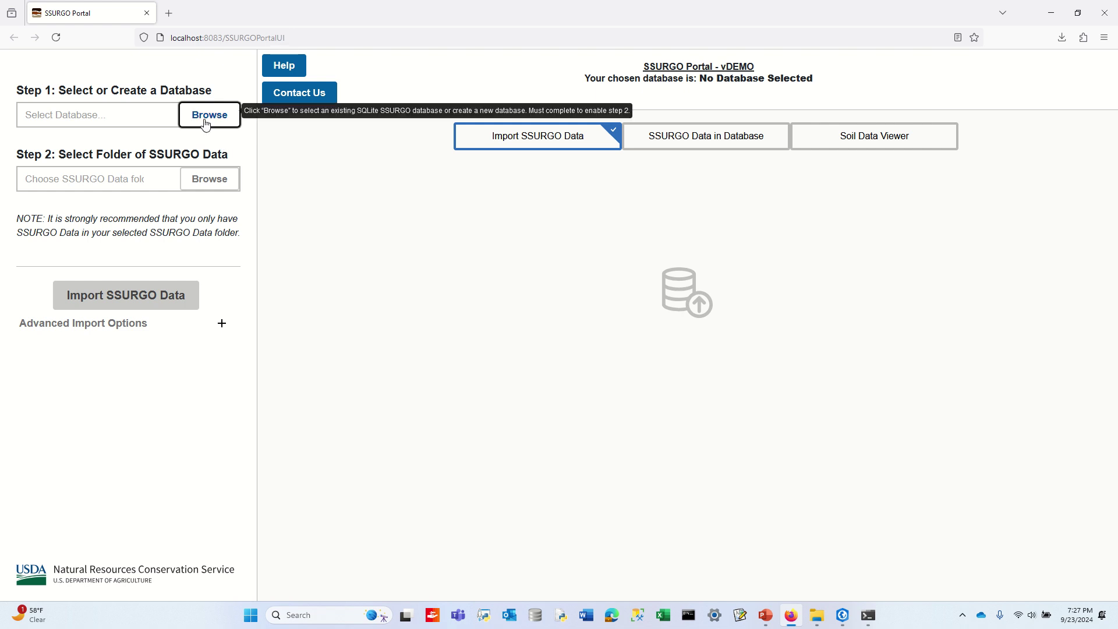
Step: Browse for the database location and set it to C: > SSURGO Portal > Databases
left_click_drag(223, 96, 14, 93)
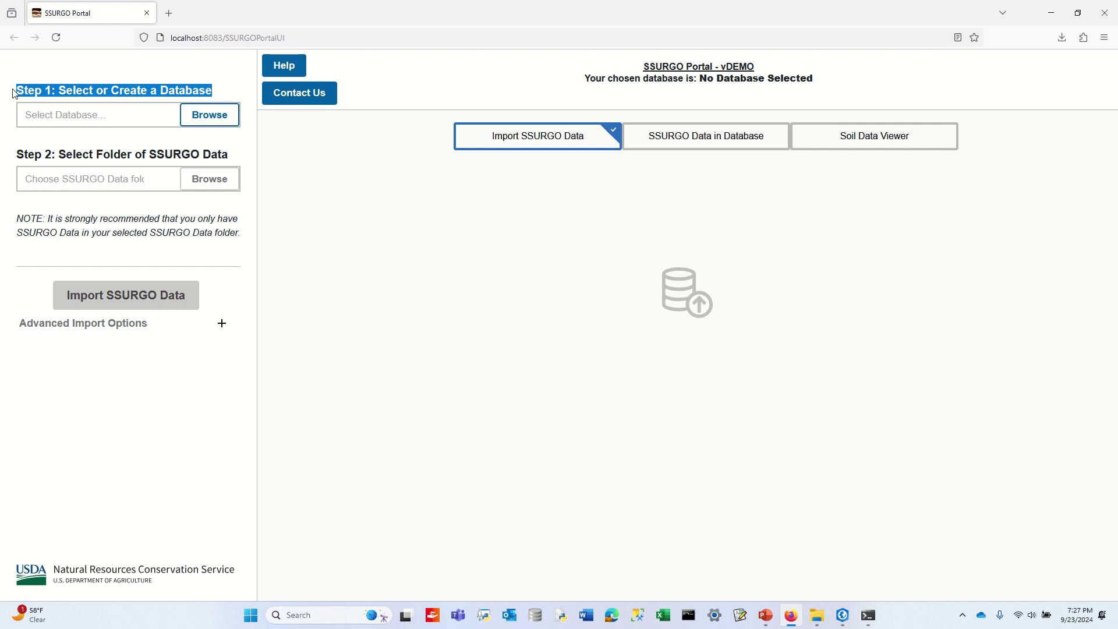
left_click(213, 123)
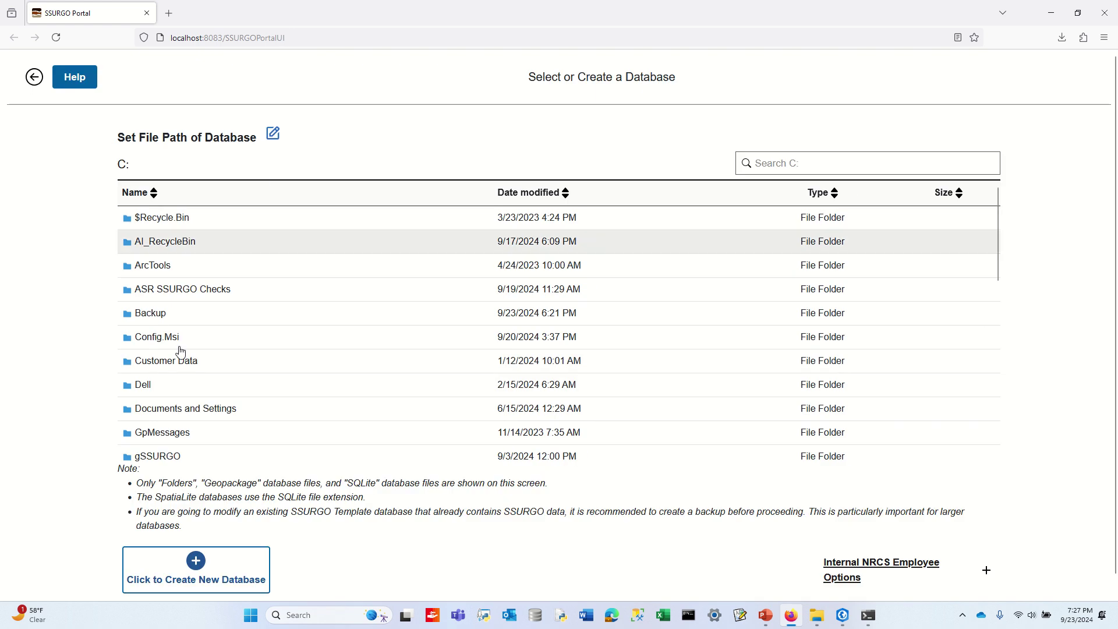
scroll(193, 361, "down", 10)
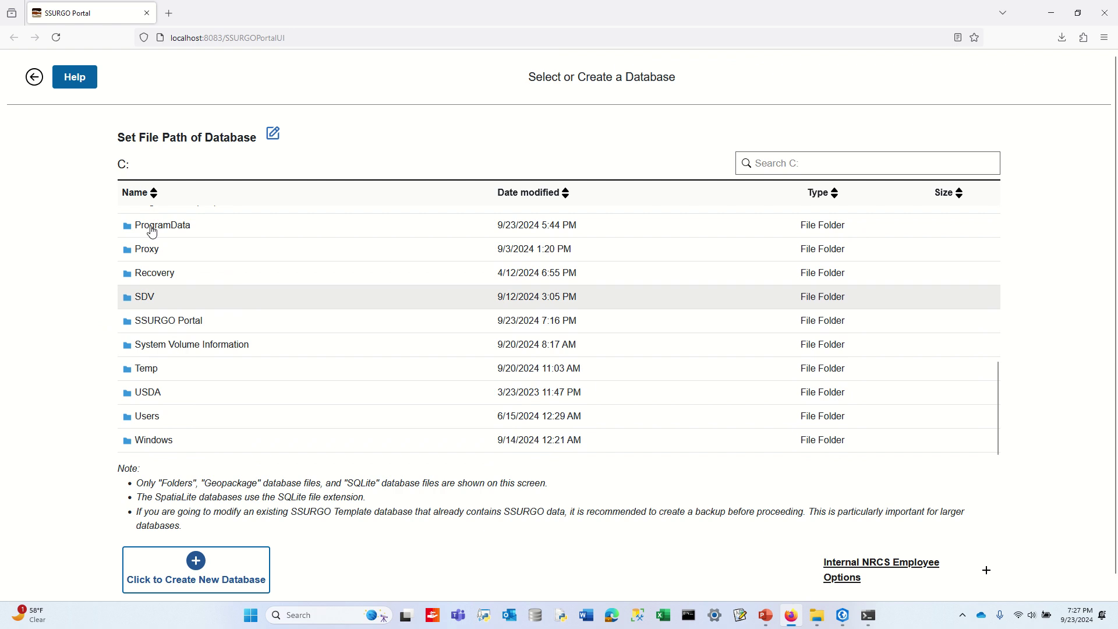
left_click(151, 330)
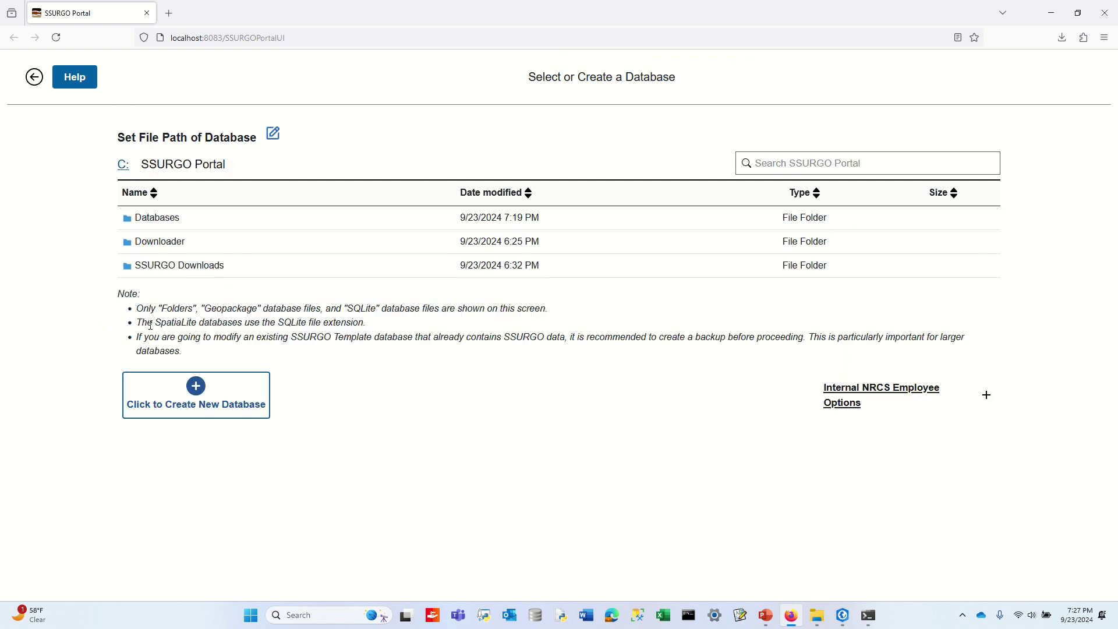
left_click(157, 223)
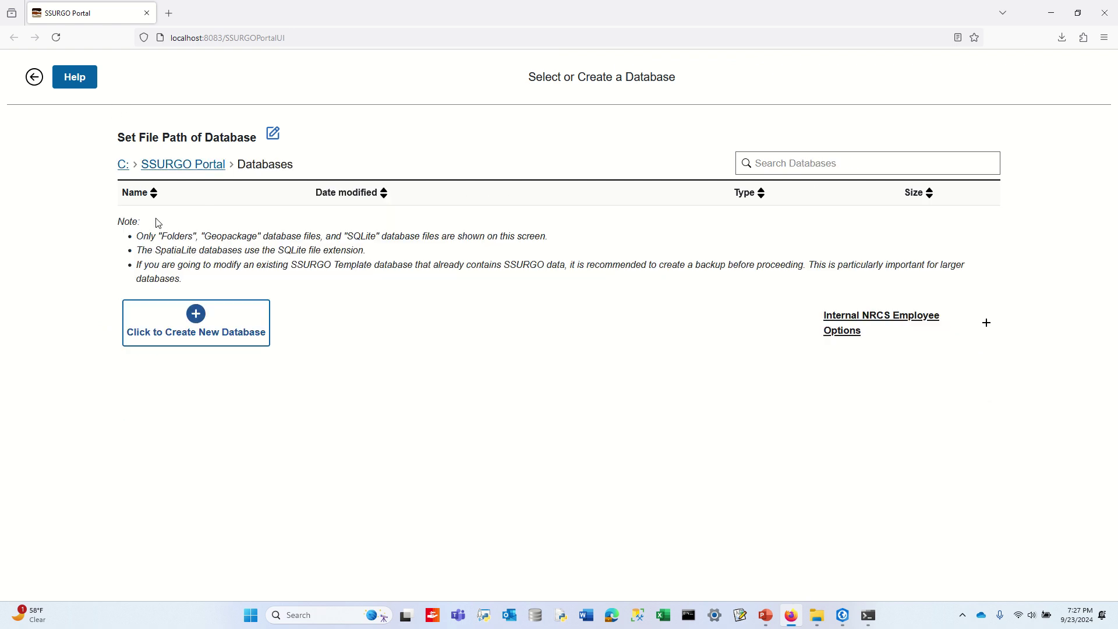
Step: Create a new GeoPackage database named Deleware in the Databases folder
left_click(225, 328)
type("db")
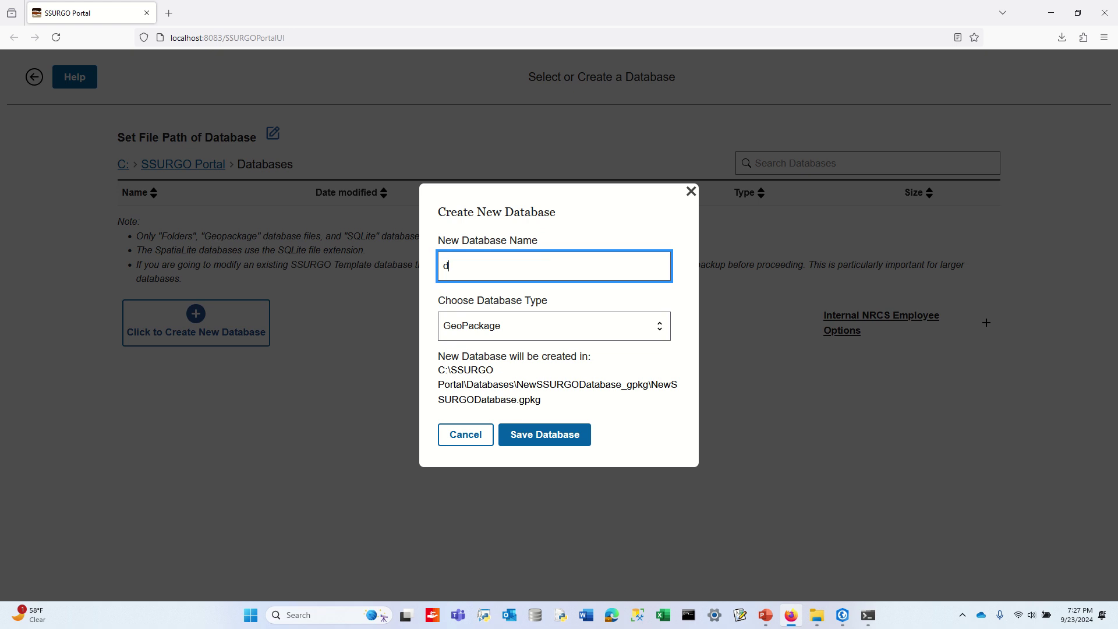
key("BackSpace")
key("BackSpace")
type("Deleware")
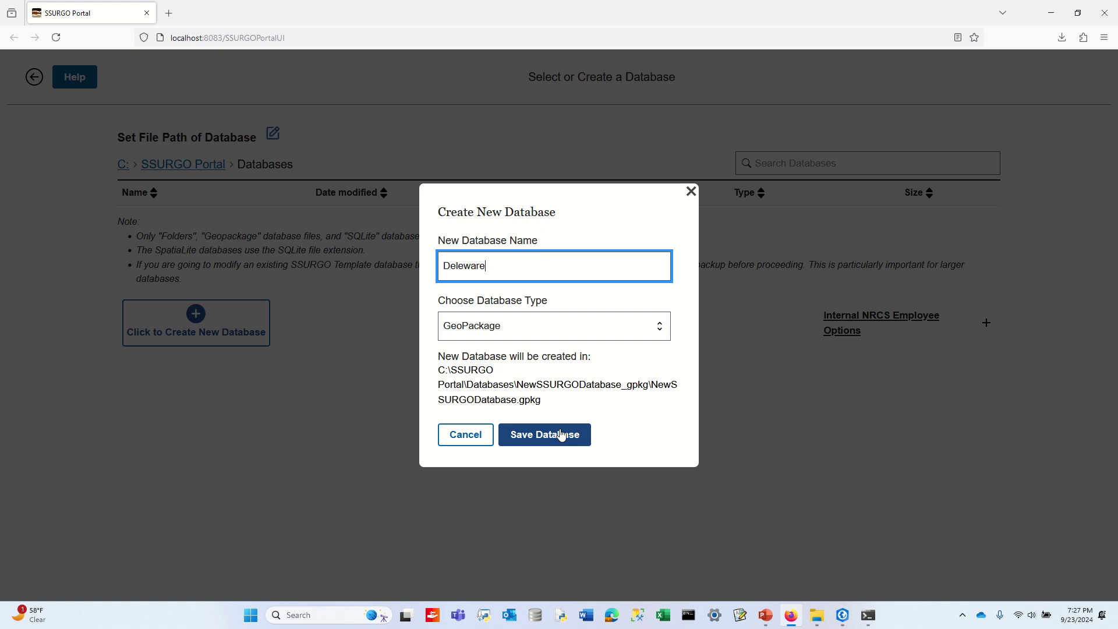
left_click(560, 435)
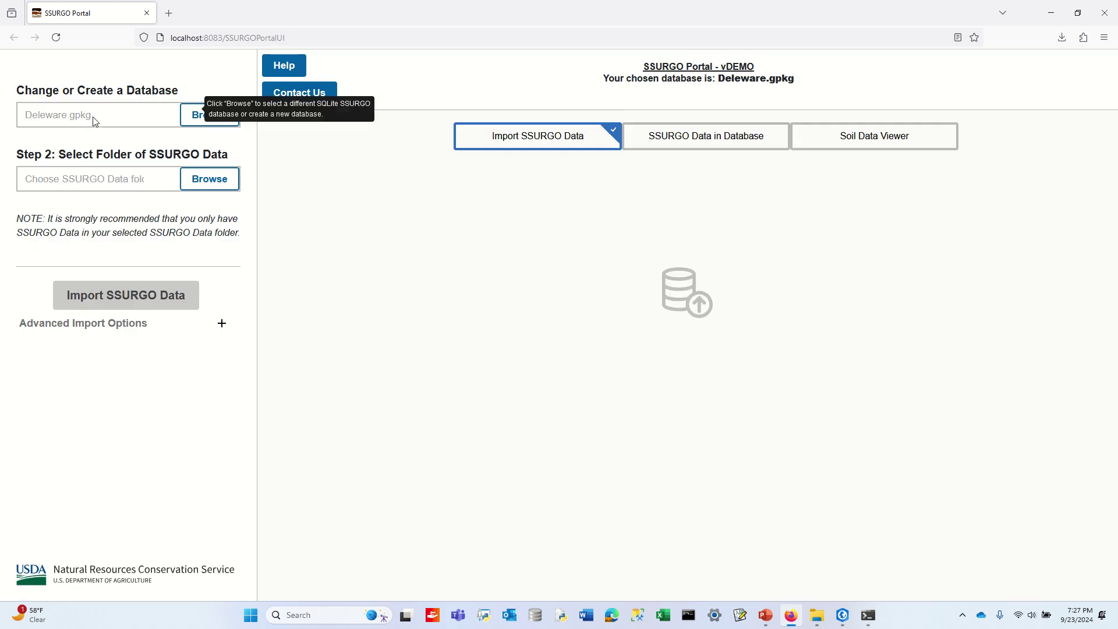
Step: Switch to File Explorer and check the new database file inside Databases > Deleware_gpkg, then minimize the window
left_click(816, 616)
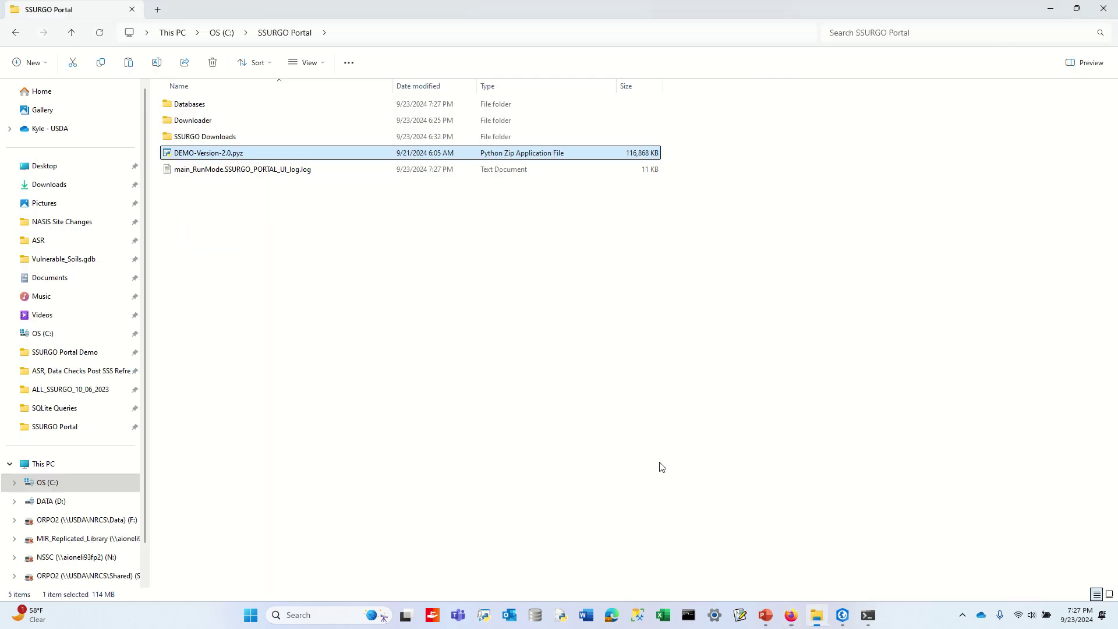
double_click(193, 106)
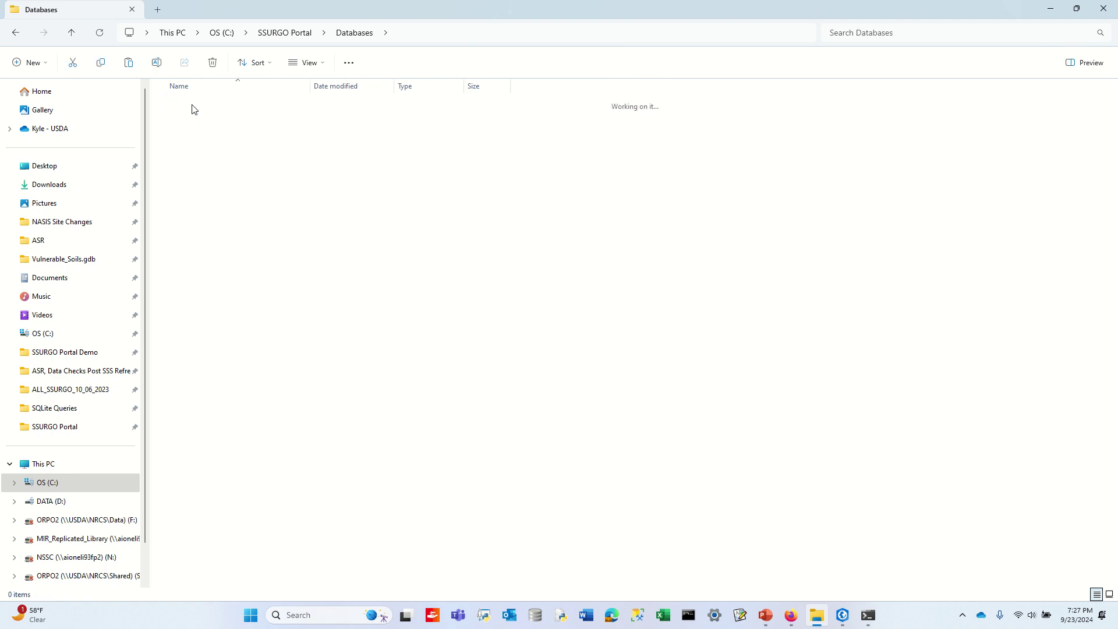
double_click(193, 106)
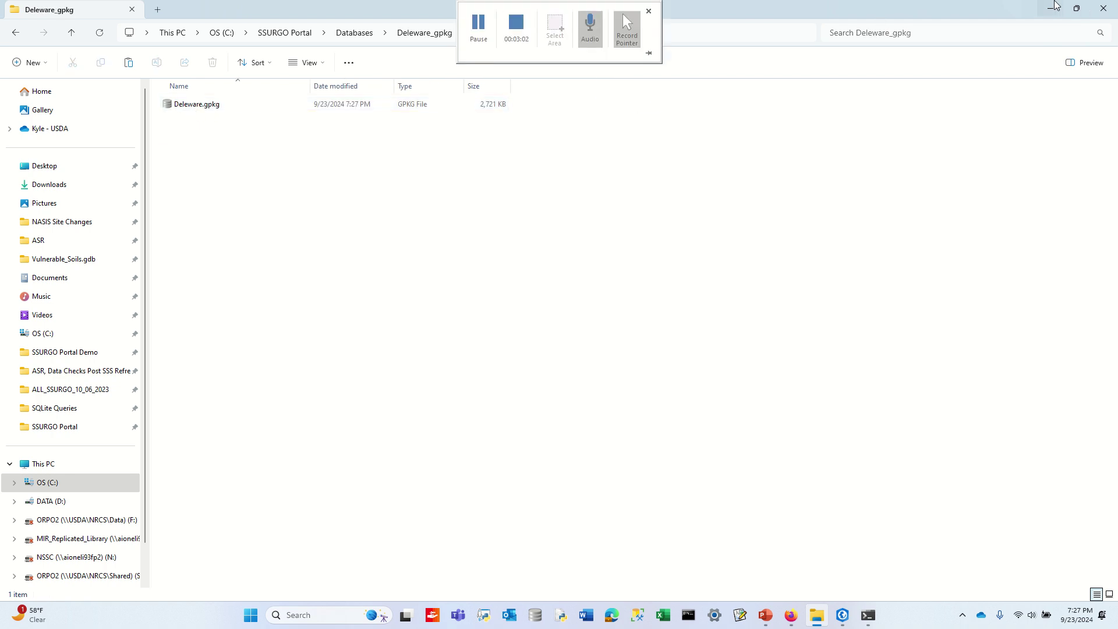
left_click(1054, 7)
Step: Choose SSURGO Downloads as the SSURGO data folder and import all its survey areas, DE001, DE003 and DE005, into the database
left_click(211, 177)
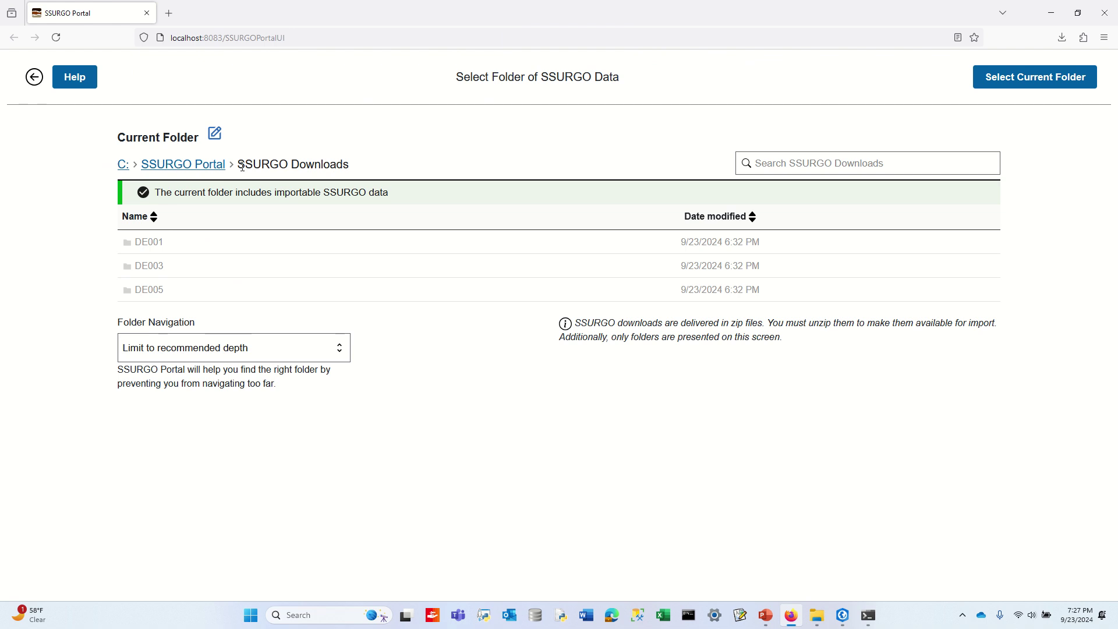
left_click_drag(237, 165, 351, 165)
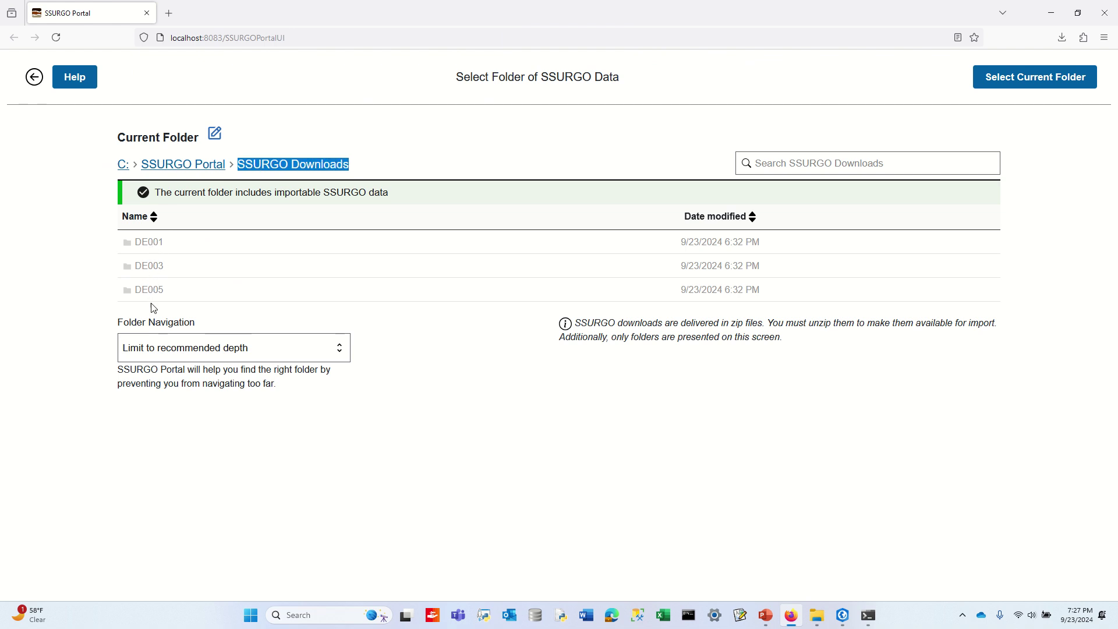
left_click(1046, 91)
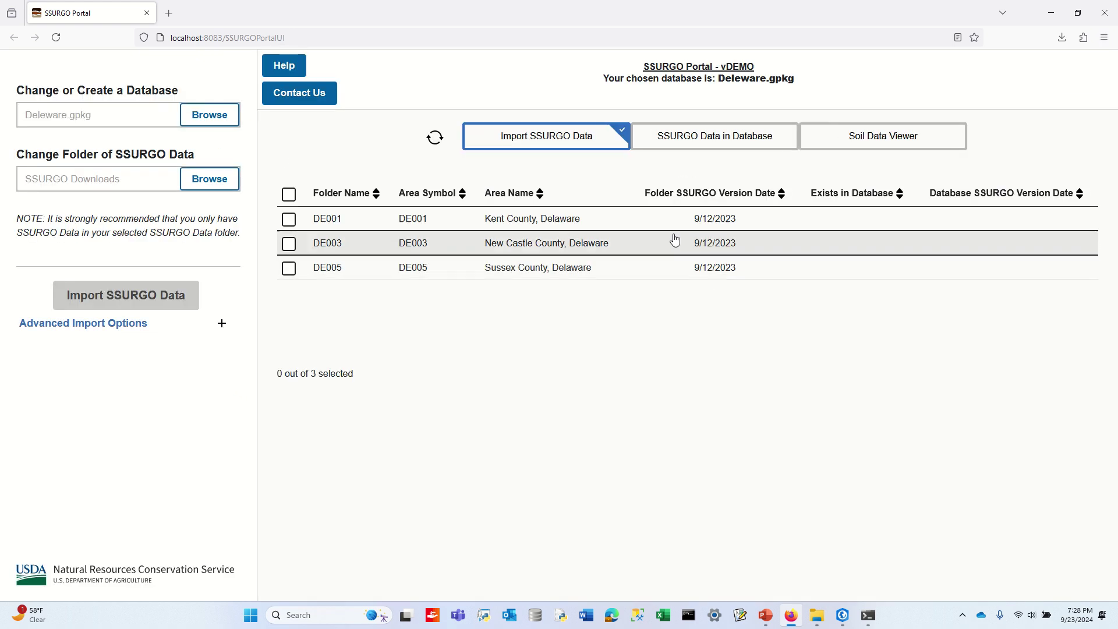
left_click(289, 195)
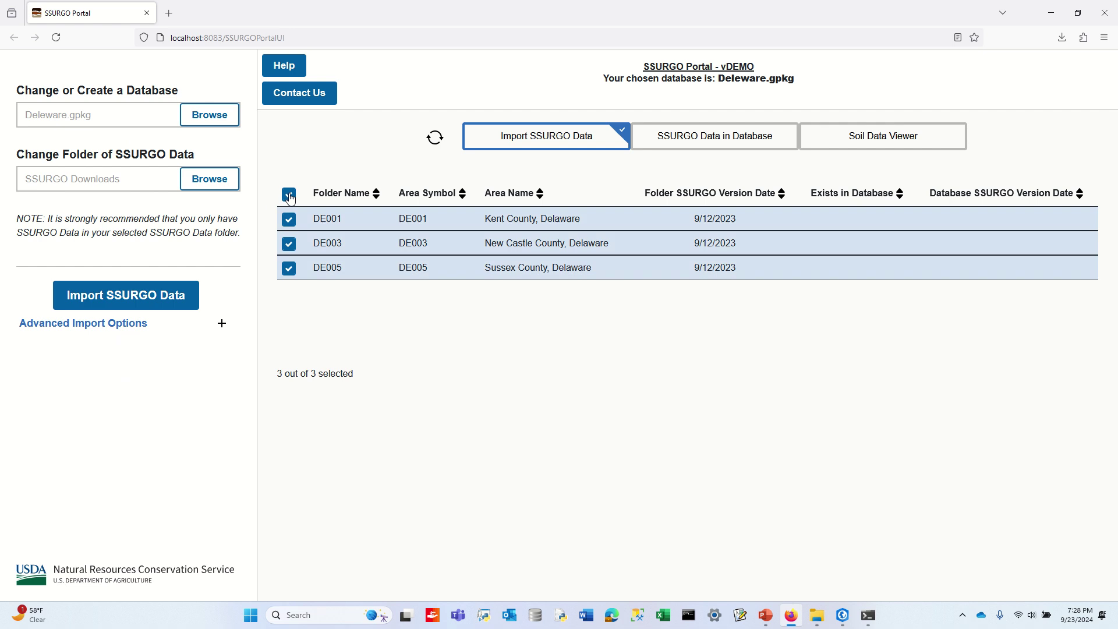
left_click(152, 298)
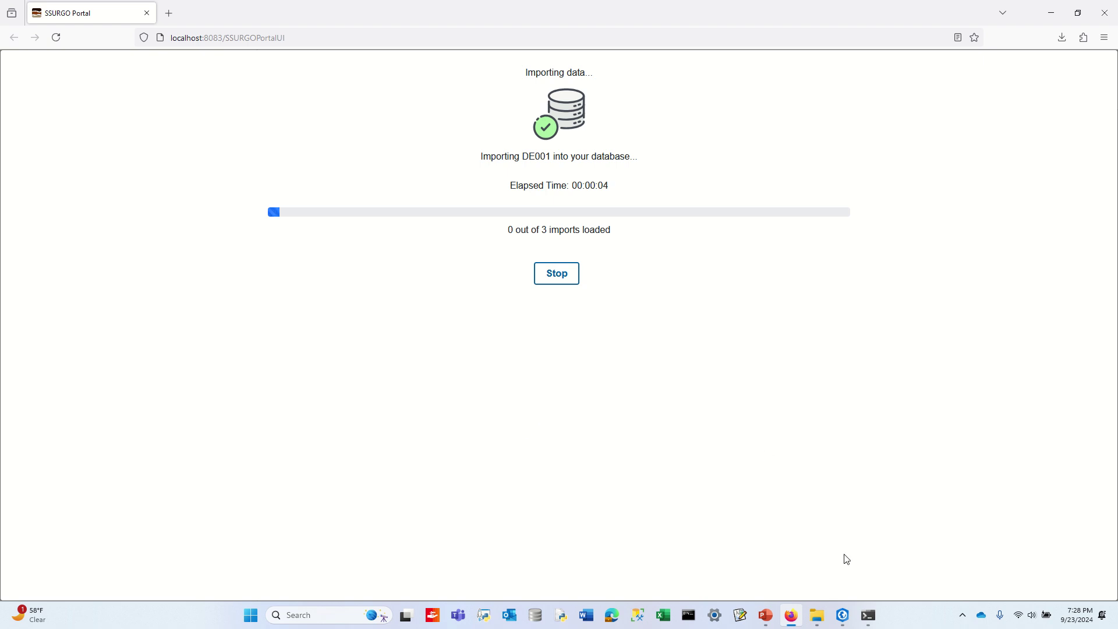
Step: Switch to File Explorer, place it below the import progress, and examine the DE001 folder in SSURGO Downloads and the raster generation status
left_click(817, 616)
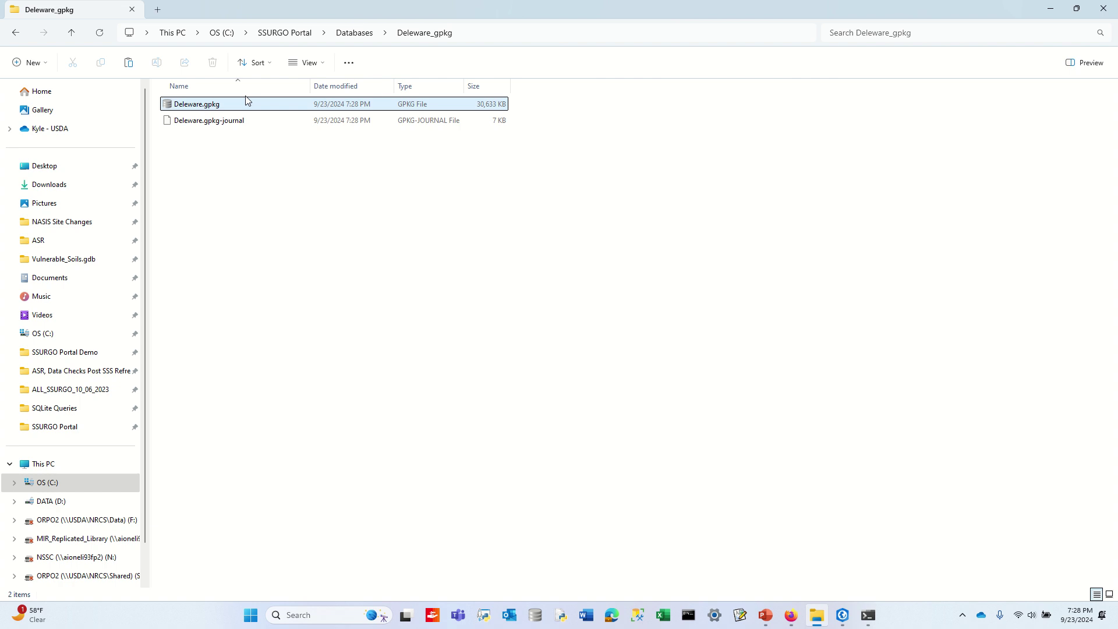
left_click(350, 34)
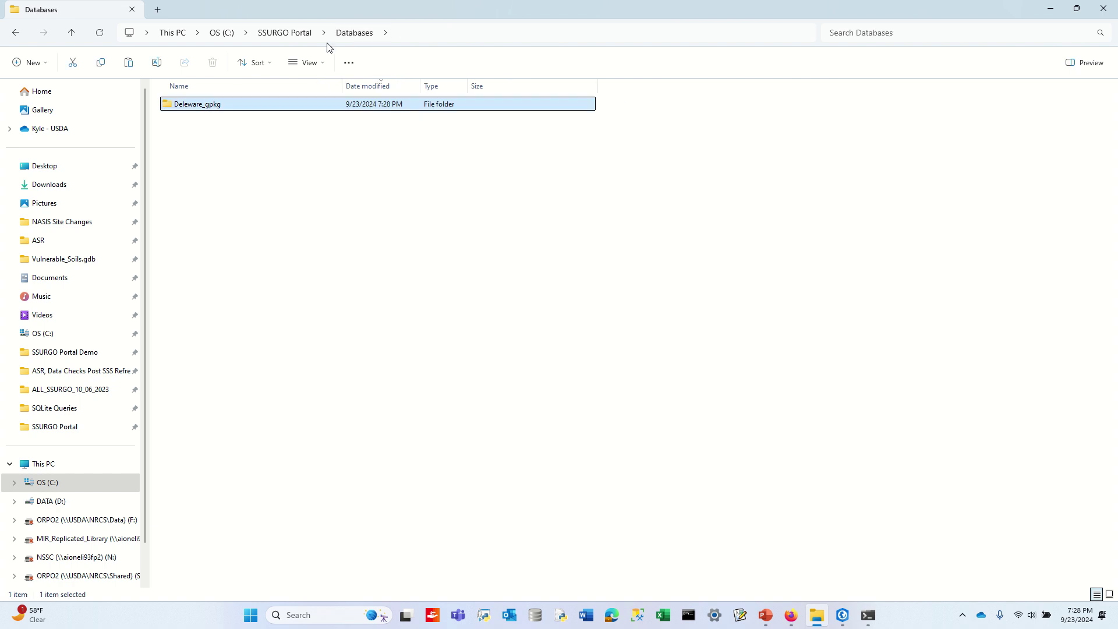
left_click(269, 33)
left_click_drag(559, 9, 587, 306)
double_click(493, 436)
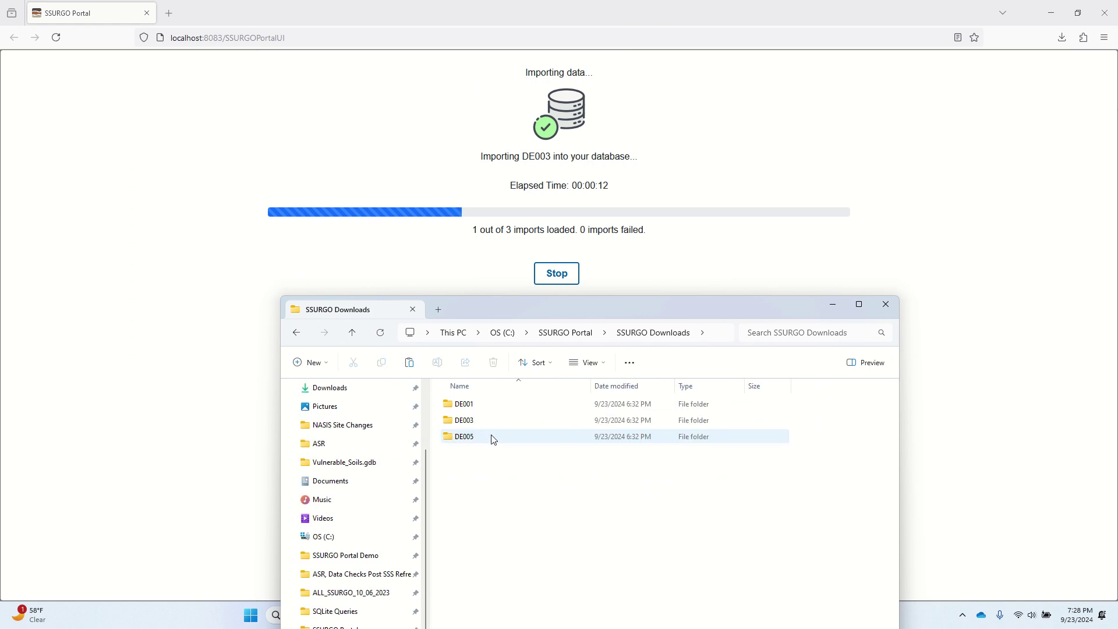
mouse_move(472, 412)
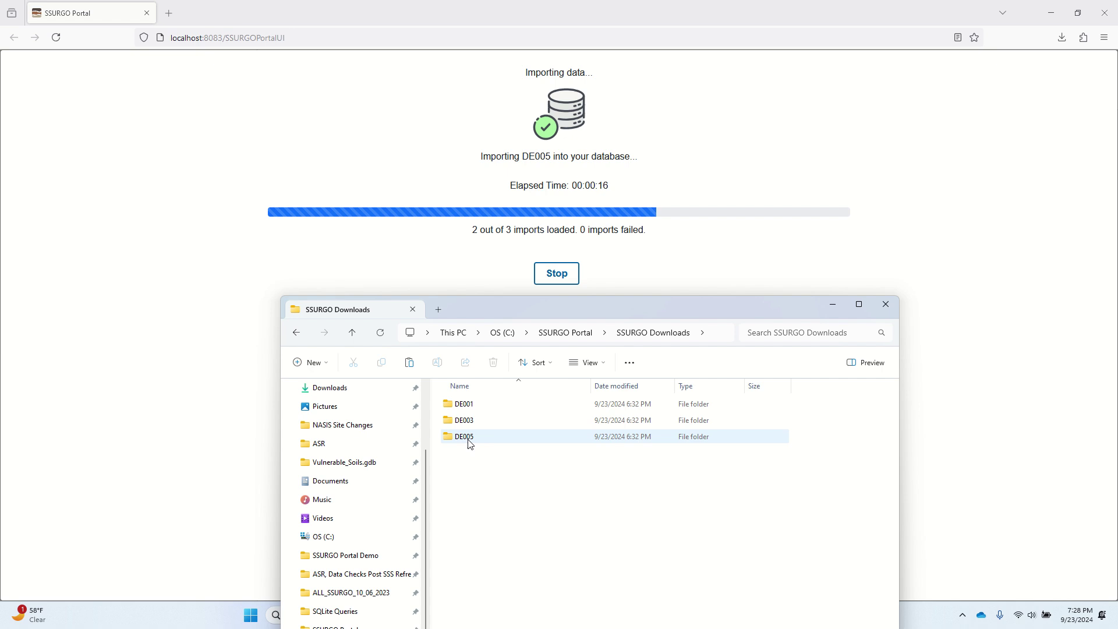
mouse_move(471, 440)
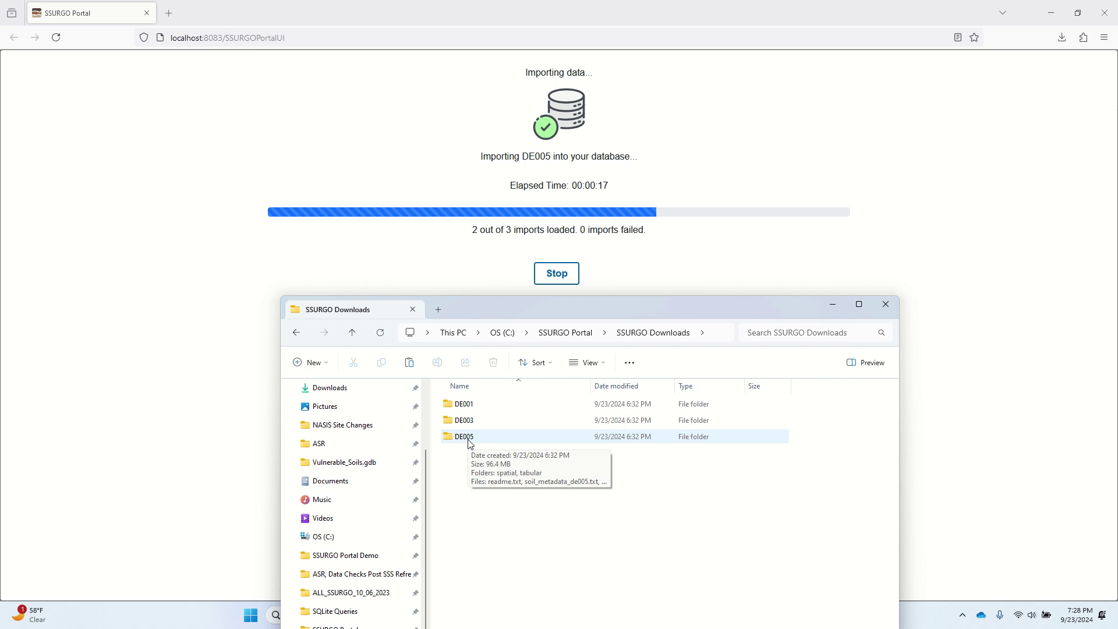
left_click(469, 406)
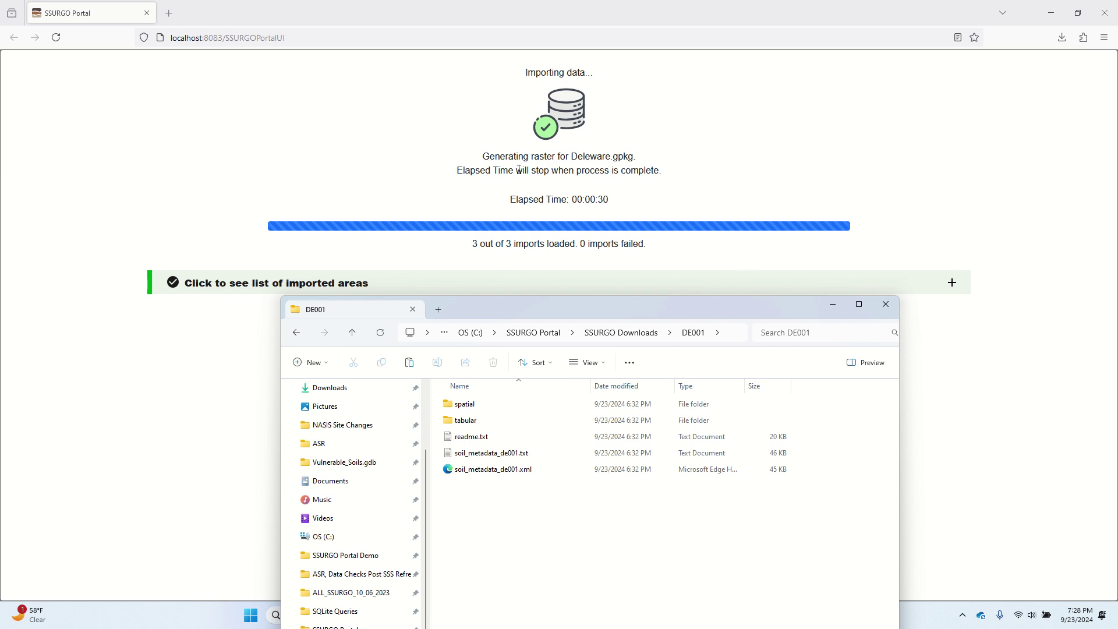
left_click_drag(482, 156, 640, 165)
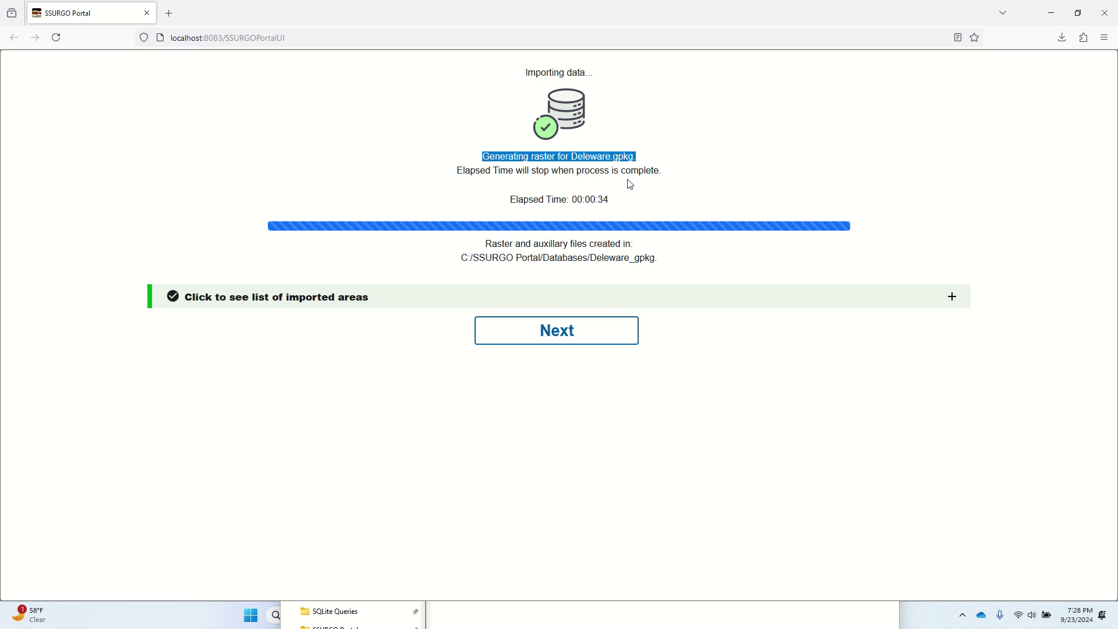
Step: Check the elapsed time of the raster generation and proceed to the list of SSURGO data in the database
left_click_drag(574, 205, 614, 205)
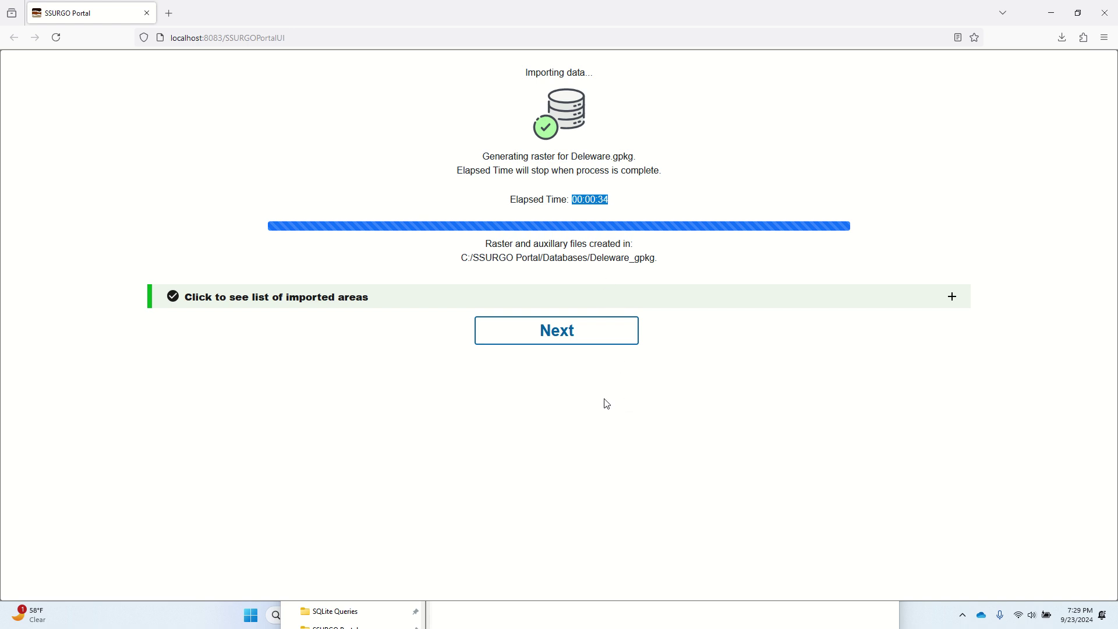
left_click_drag(582, 200, 609, 198)
left_click(575, 337)
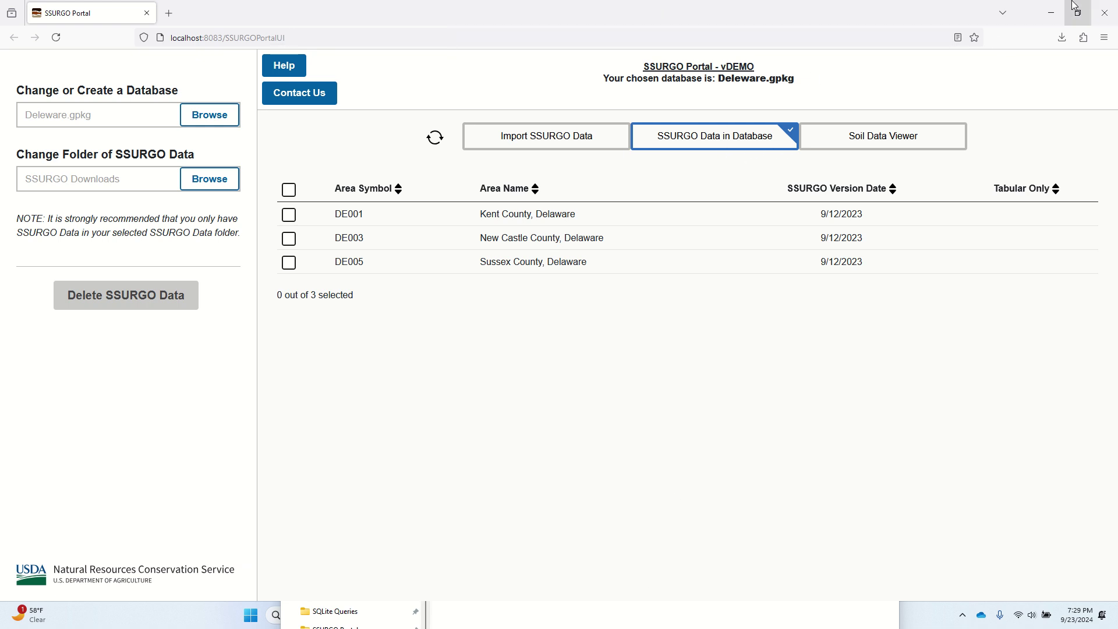
Step: Minimize the browser, switch to ArcGIS Pro and close the SSURGO Bulk Downloader tool
left_click(1051, 13)
left_click(1021, 390)
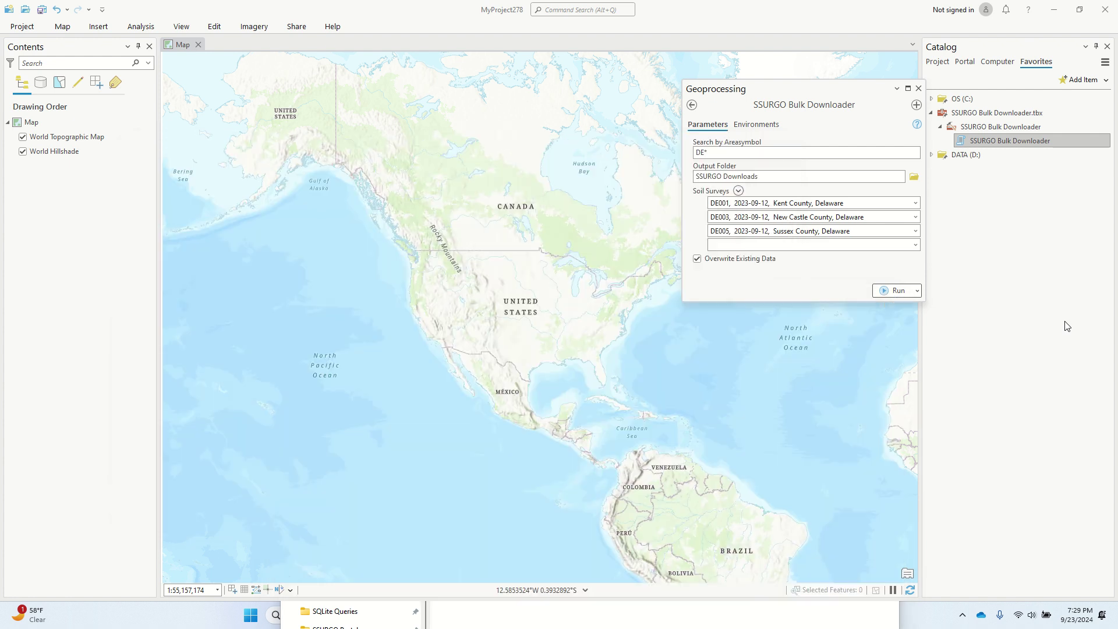
left_click(918, 89)
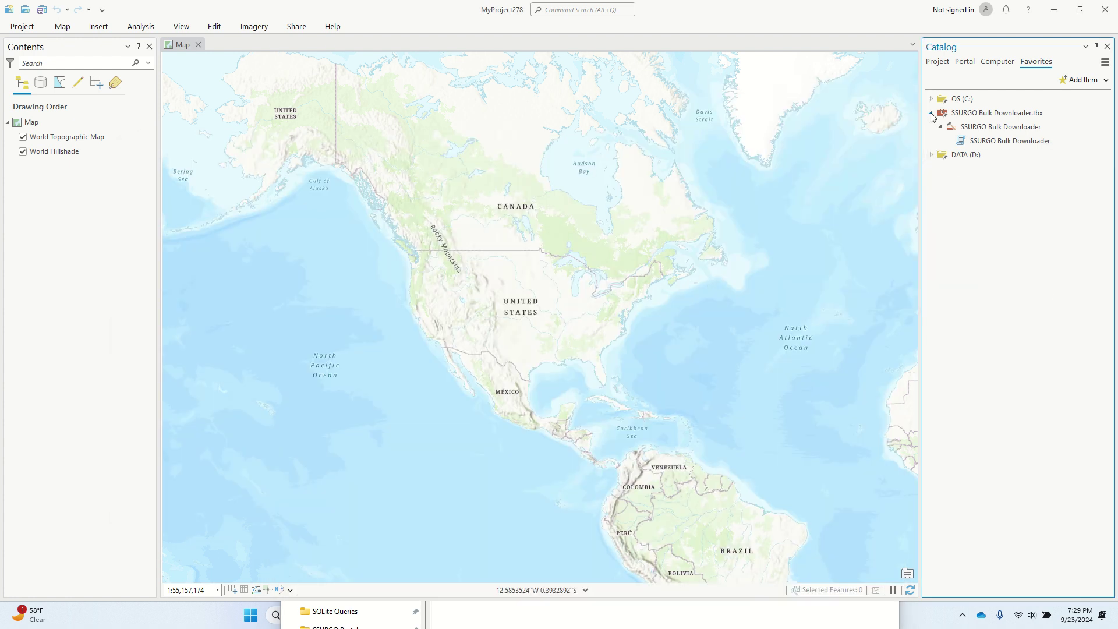
Step: Refresh the SSURGO Portal folder on the C: drive and add muraster_10m.tif from Databases > Deleware_gpkg to the map
left_click(931, 99)
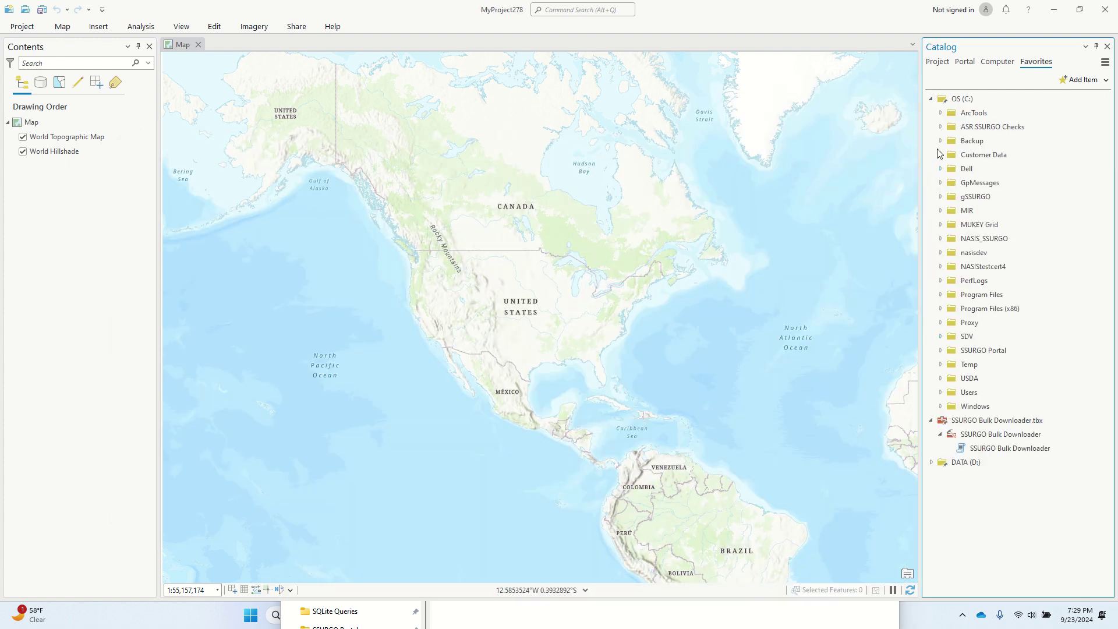
left_click(940, 350)
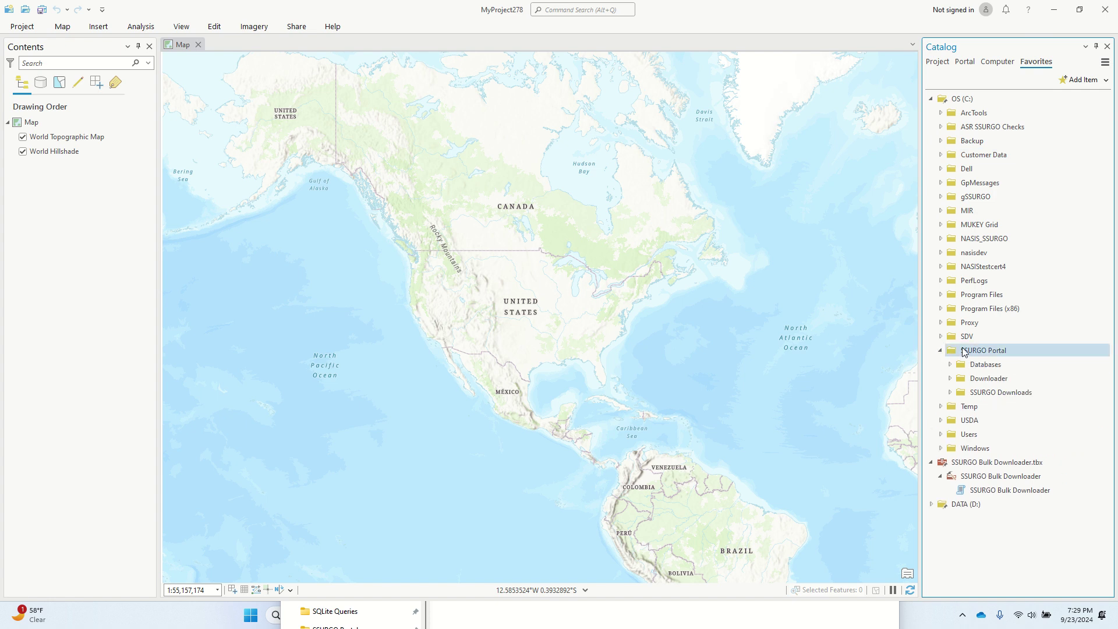
right_click(963, 351)
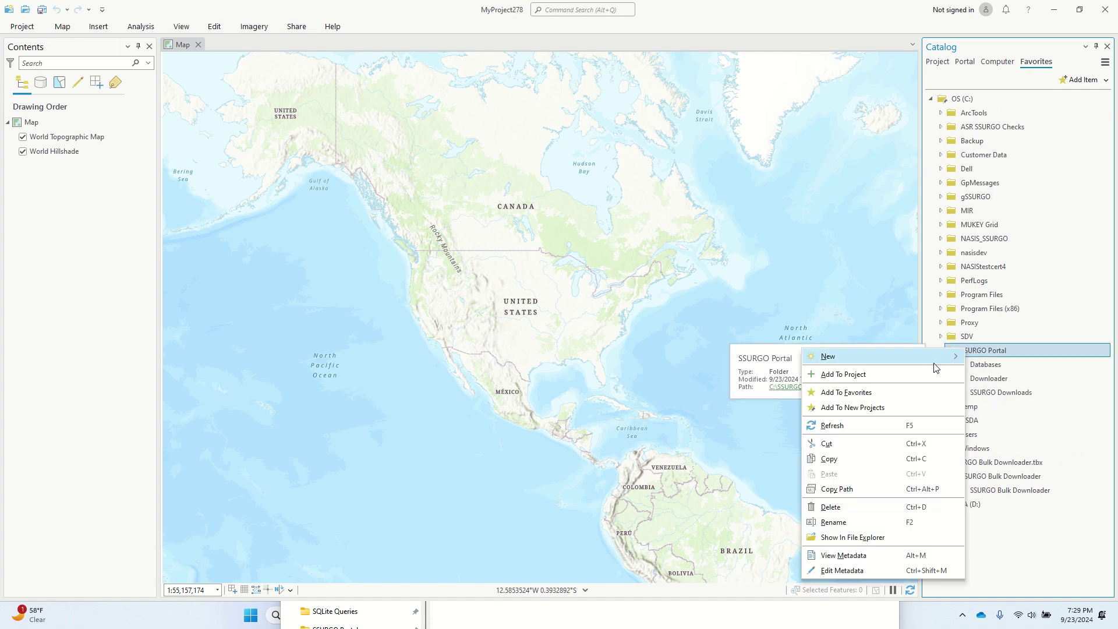
left_click(887, 426)
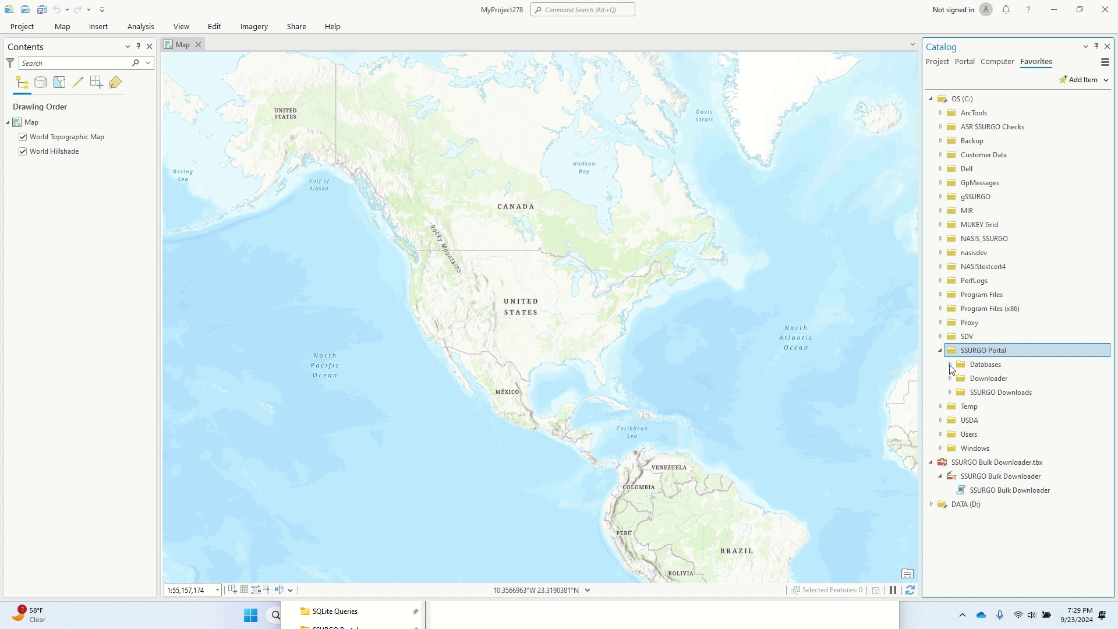
left_click(950, 365)
left_click(961, 380)
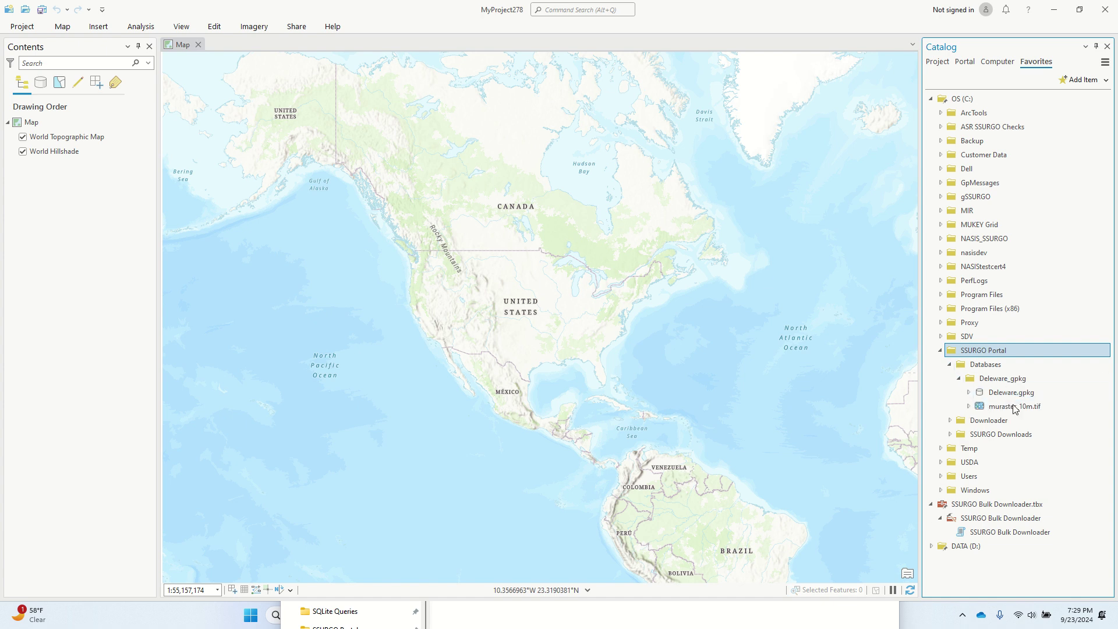
left_click_drag(1015, 407, 103, 132)
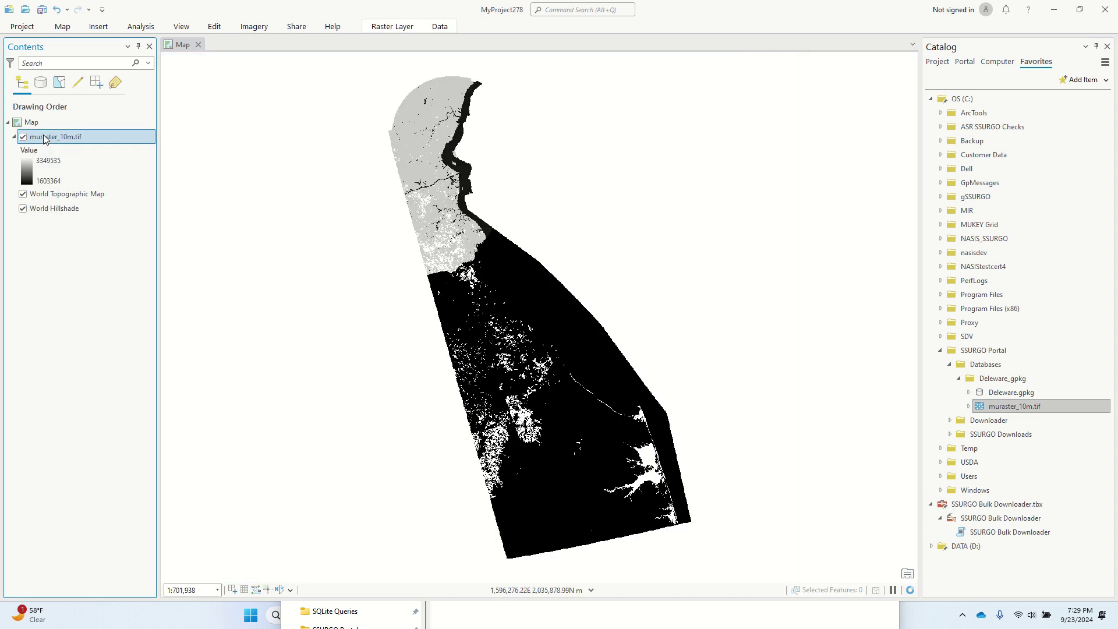
Step: Set the primary symbology of the muraster_10m.tif layer to Unique Values
right_click(52, 137)
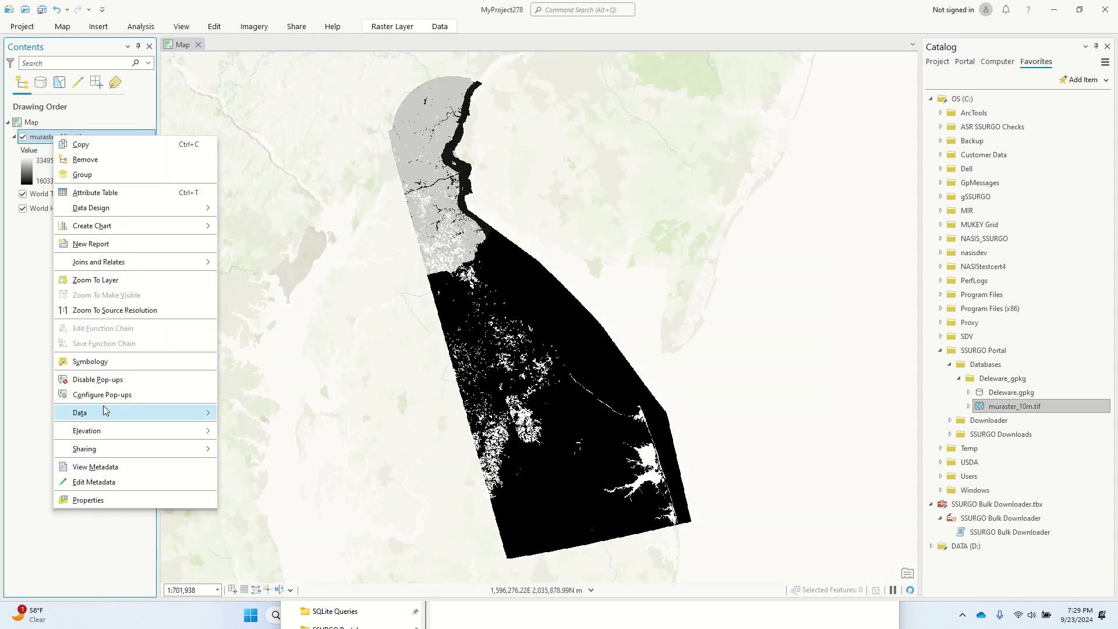
left_click(105, 362)
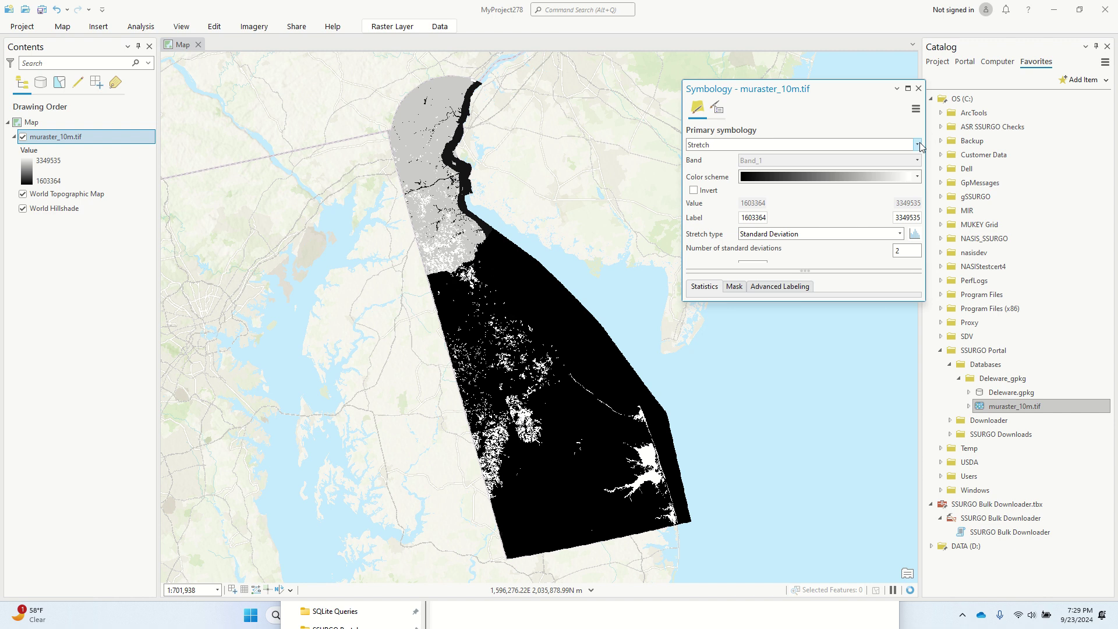
left_click(804, 145)
left_click(777, 246)
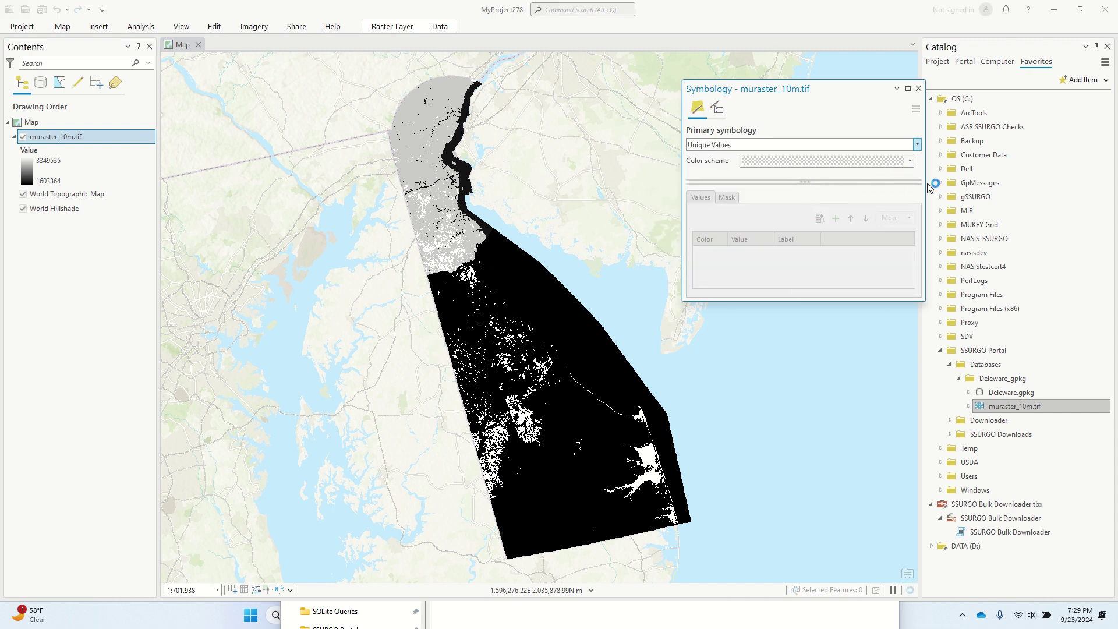
Step: Add the main.mupolygon feature class from Deleware.gpkg to the map, above the muraster_10m.tif layer
left_click(968, 393)
scroll(988, 406, "down", 3)
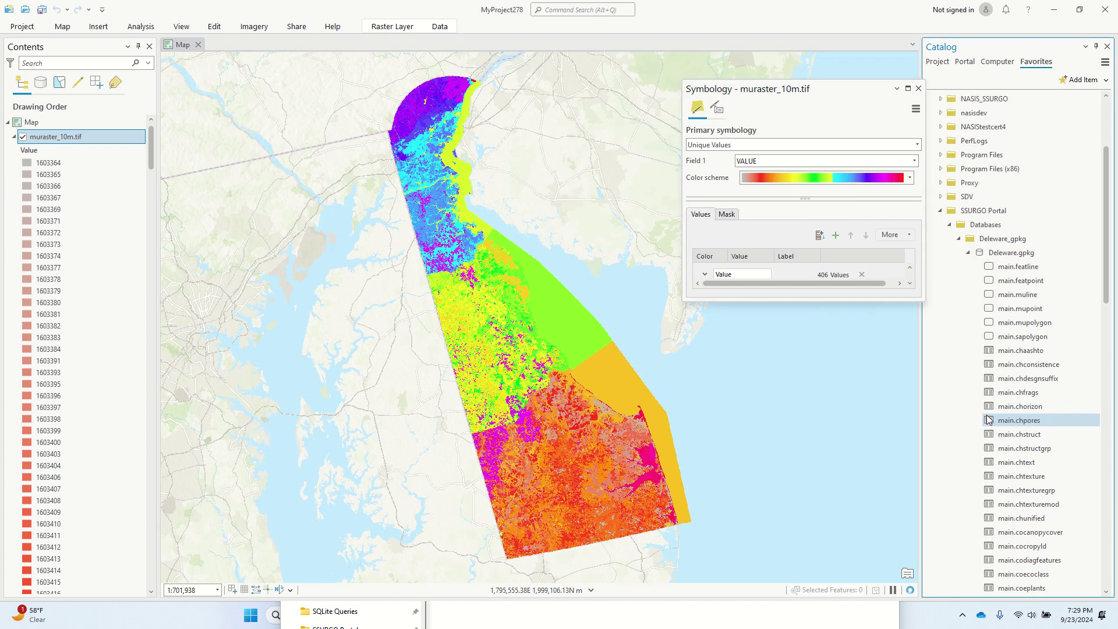
left_click_drag(1025, 322, 383, 263)
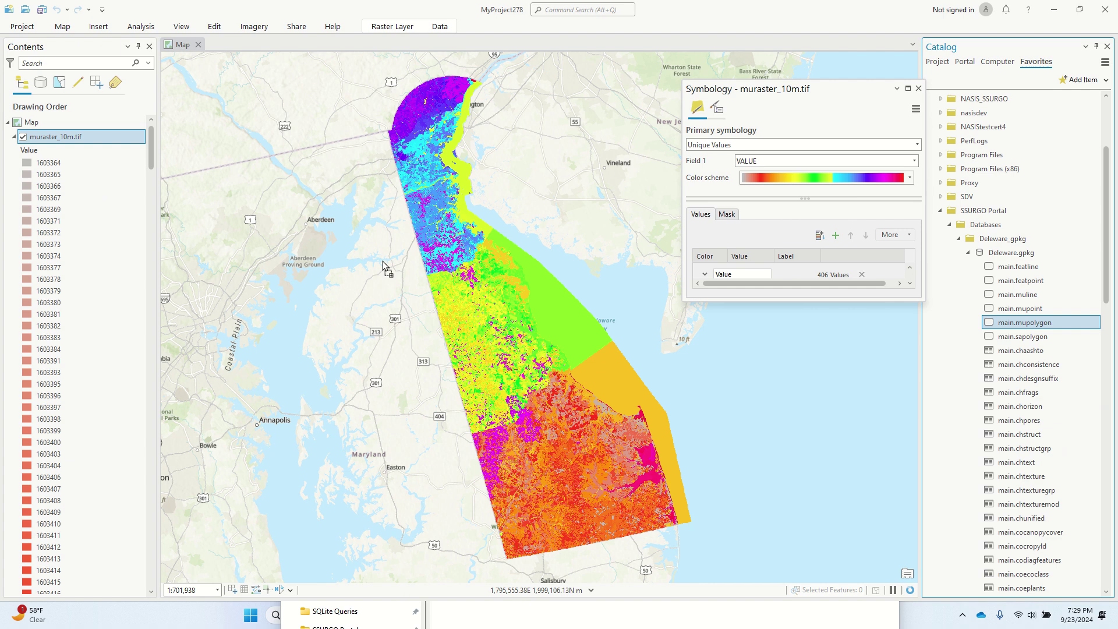
left_click_drag(132, 152, 95, 138)
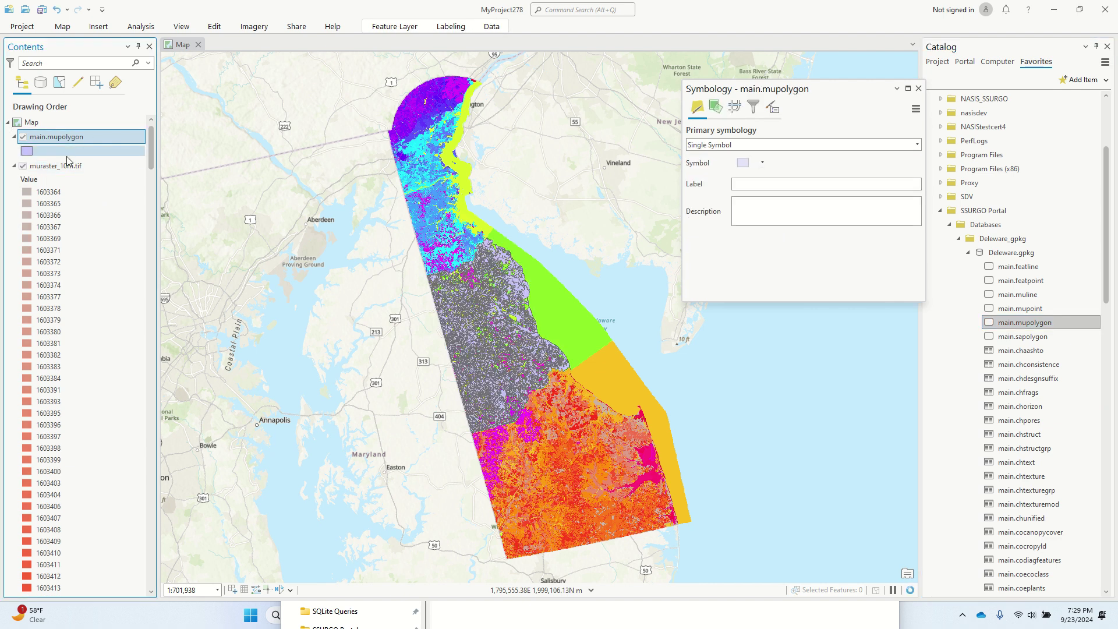
Step: Symbolize the main.mupolygon layer with the first unfilled black outline from the ArcGIS 2D gallery and close the symbology settings
left_click(27, 150)
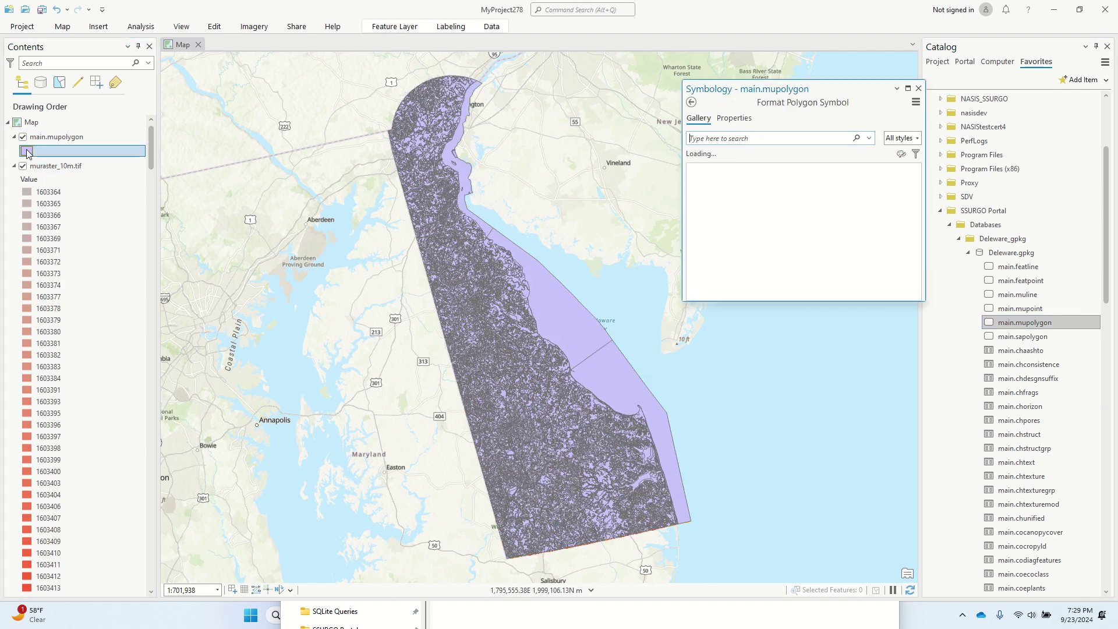
left_click(713, 198)
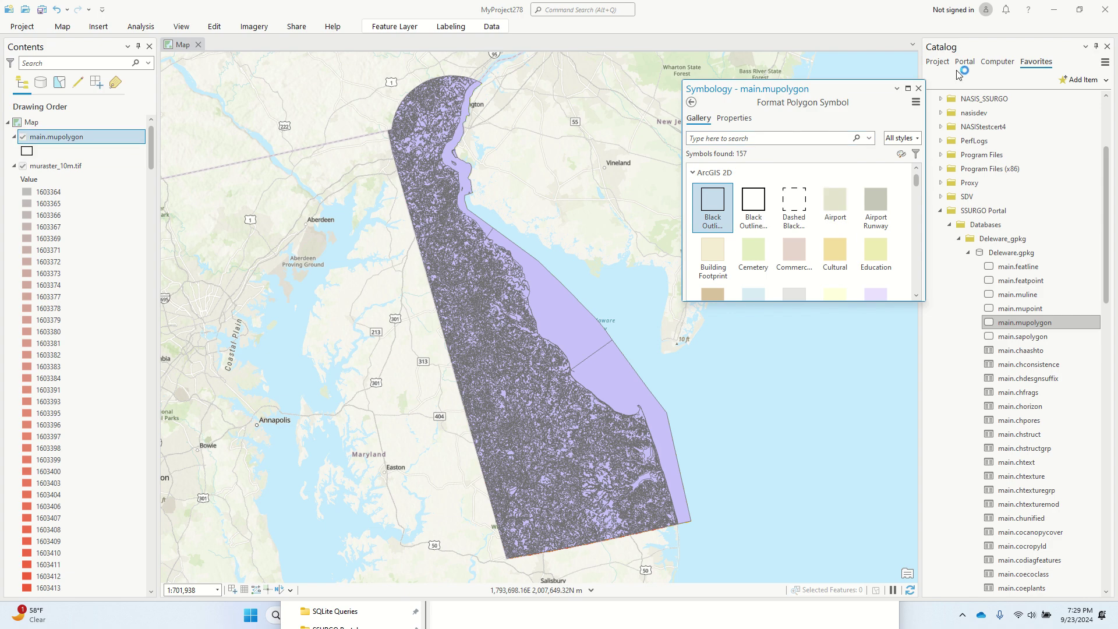
left_click(919, 88)
Step: Examine how the main.mupolygon boundaries align with the raster cells at several scales, and look through the tables in Deleware.gpkg
scroll(429, 310, "up", 6)
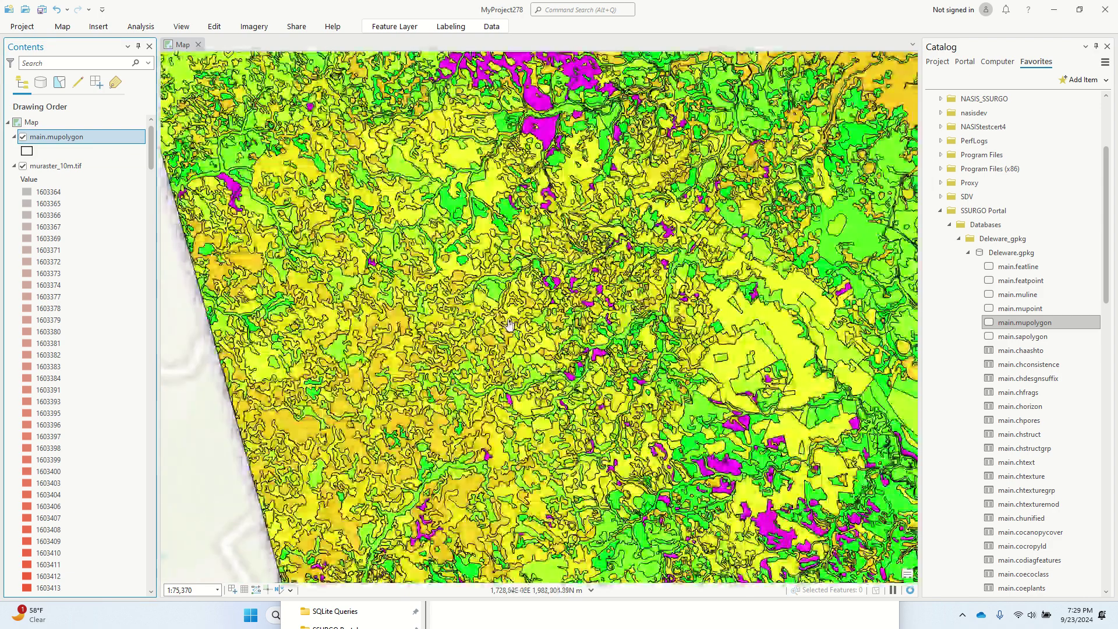
scroll(509, 324, "up", 4)
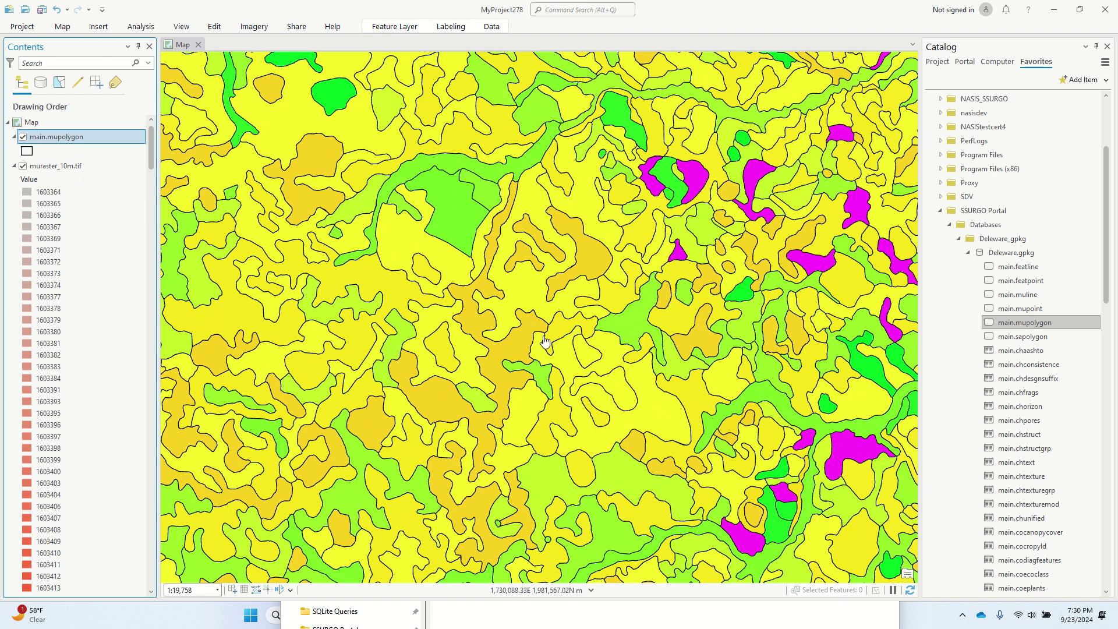
scroll(550, 351, "up", 8)
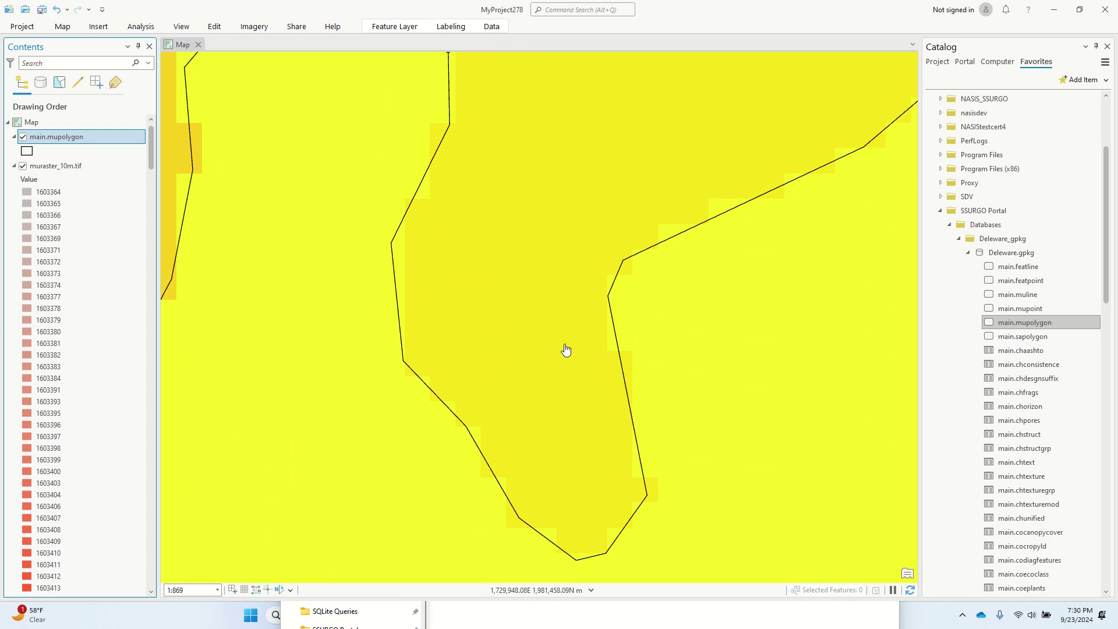
scroll(568, 346, "down", 2)
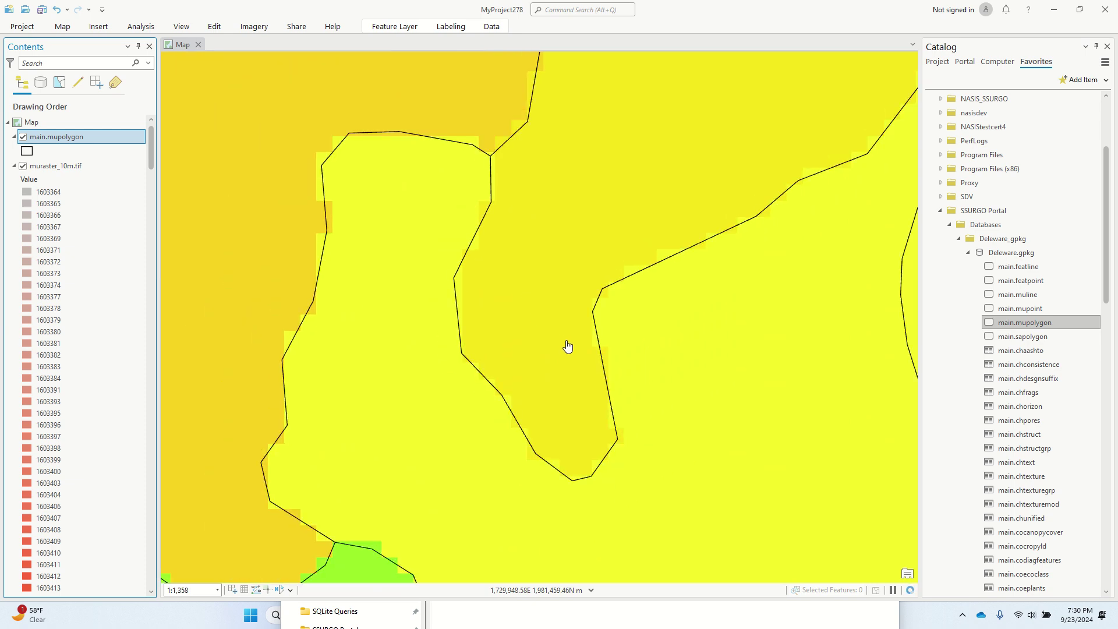
scroll(442, 328, "down", 2)
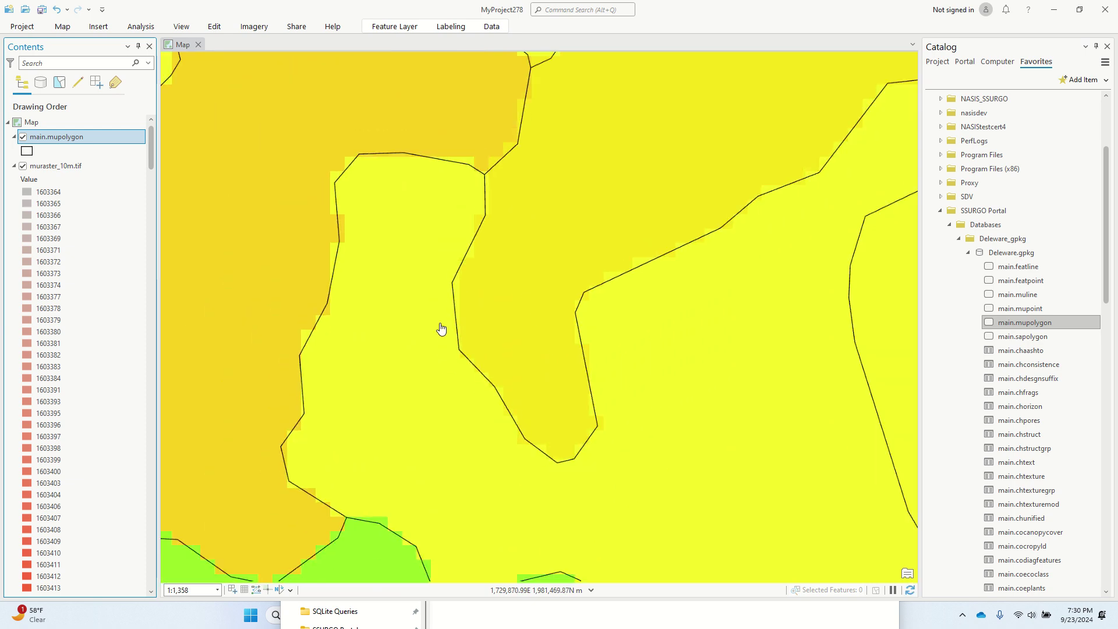
scroll(441, 329, "down", 3)
scroll(443, 331, "down", 3)
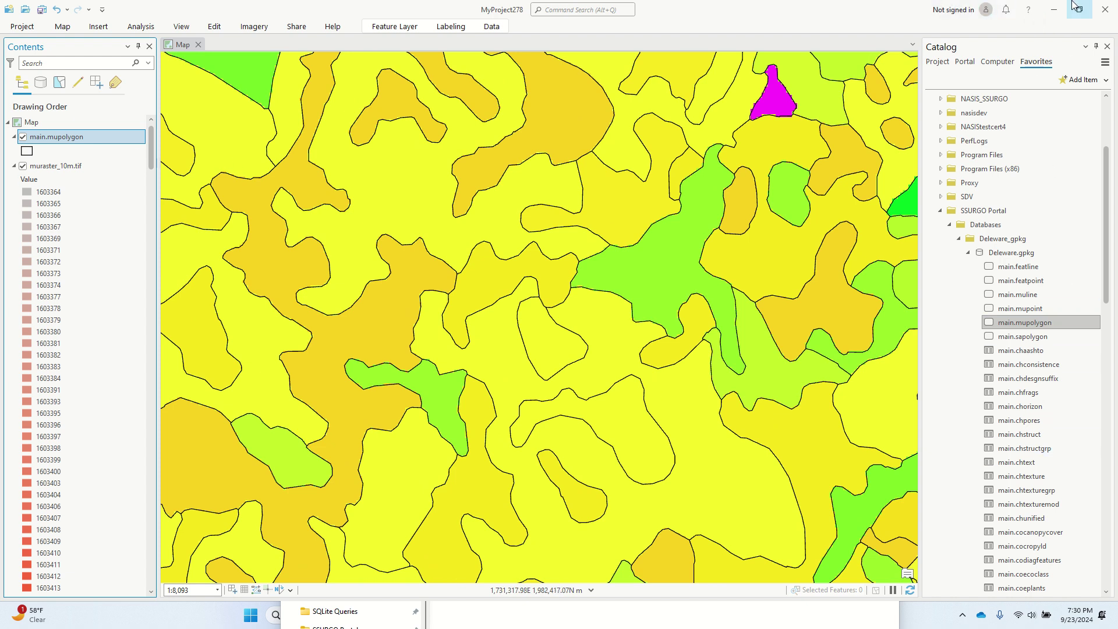
scroll(1064, 399, "down", 5)
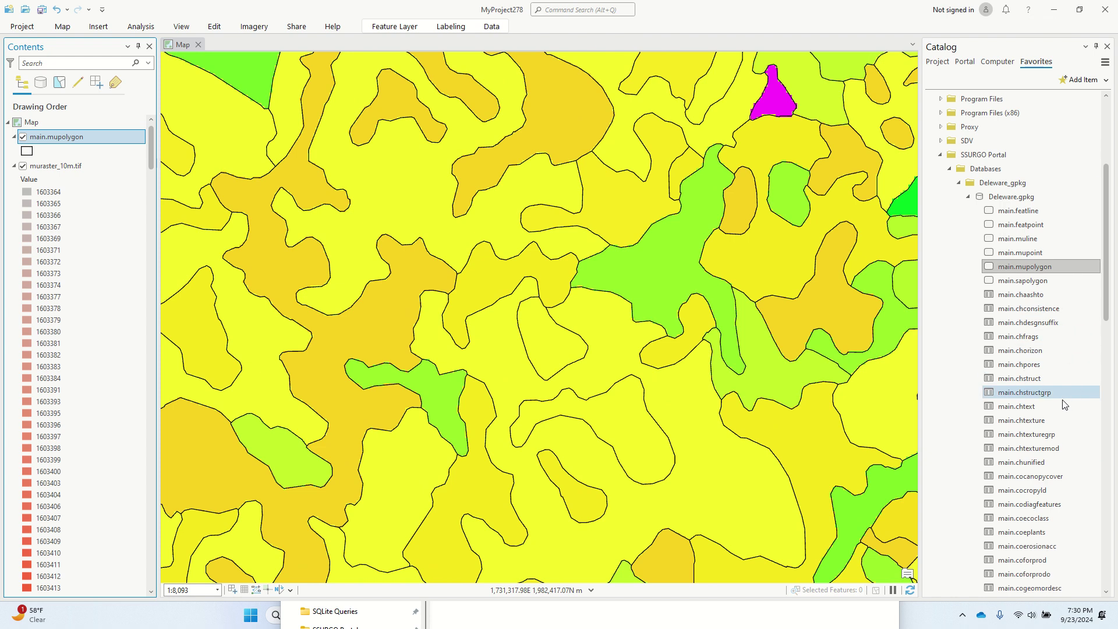
scroll(1040, 471, "down", 1)
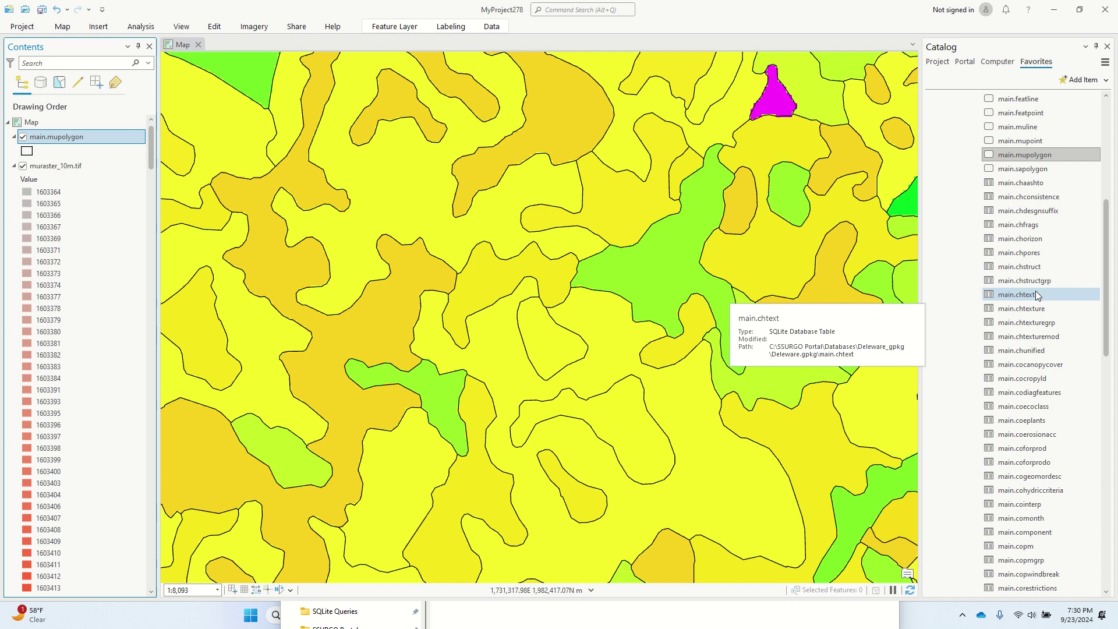
Step: Minimize ArcGIS Pro and File Explorer, switch back to SSURGO Portal in Firefox, and briefly select and deselect the DE001 survey area
left_click(1066, 10)
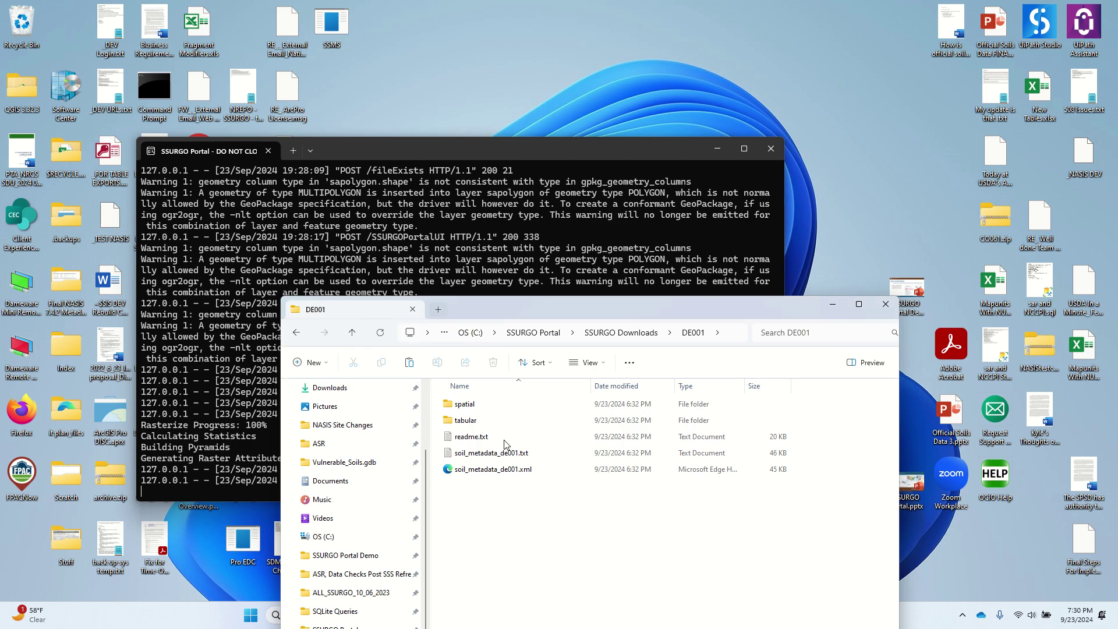
left_click(832, 304)
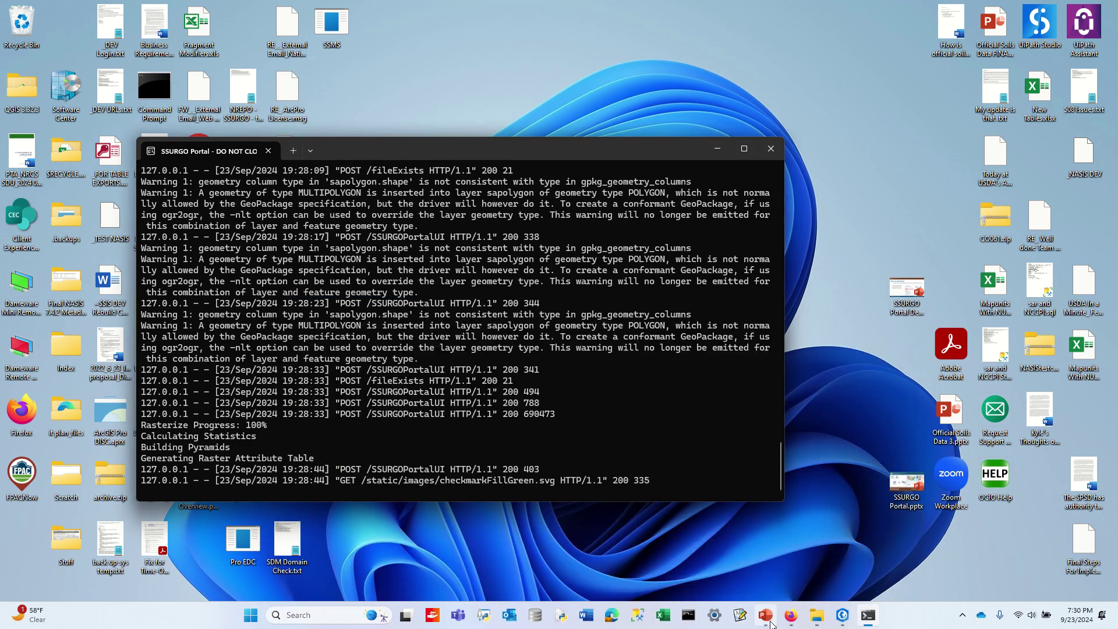
left_click(790, 615)
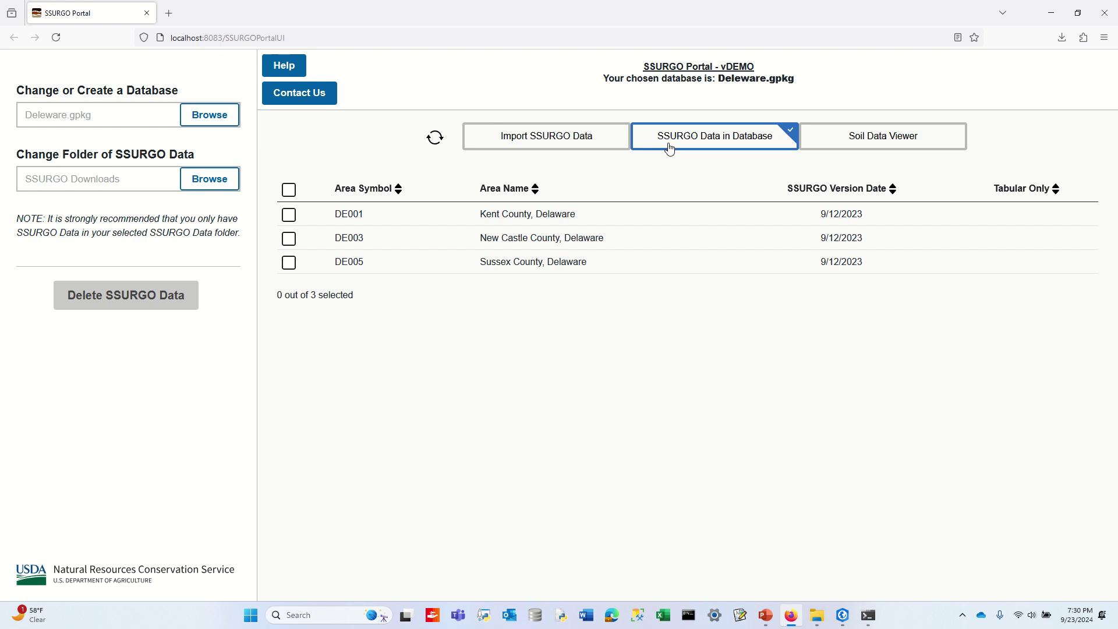
left_click(289, 215)
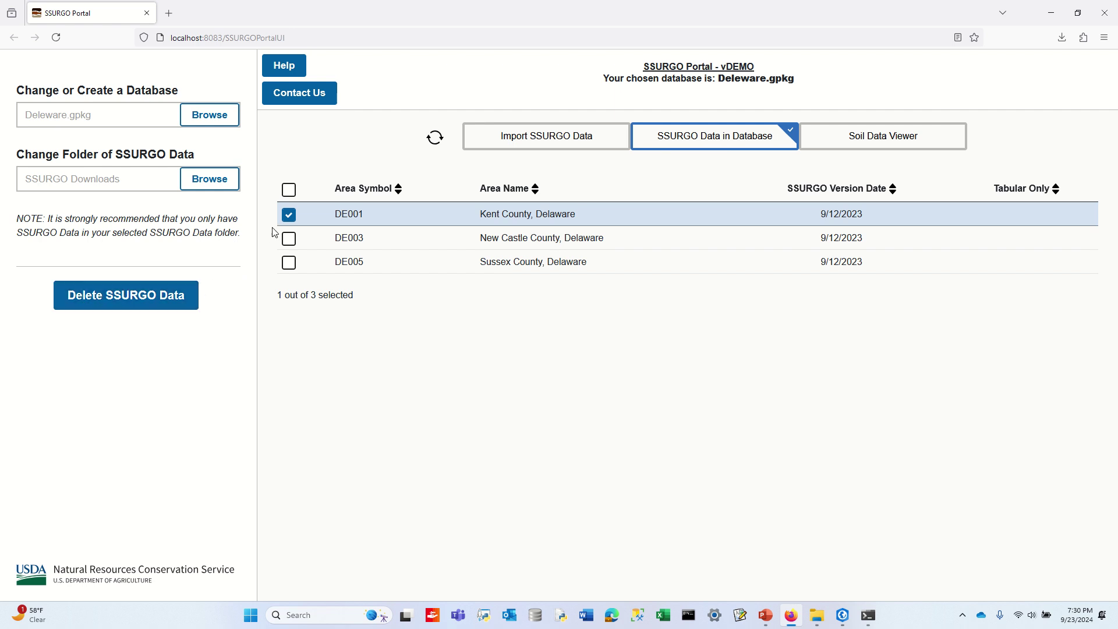
left_click(289, 214)
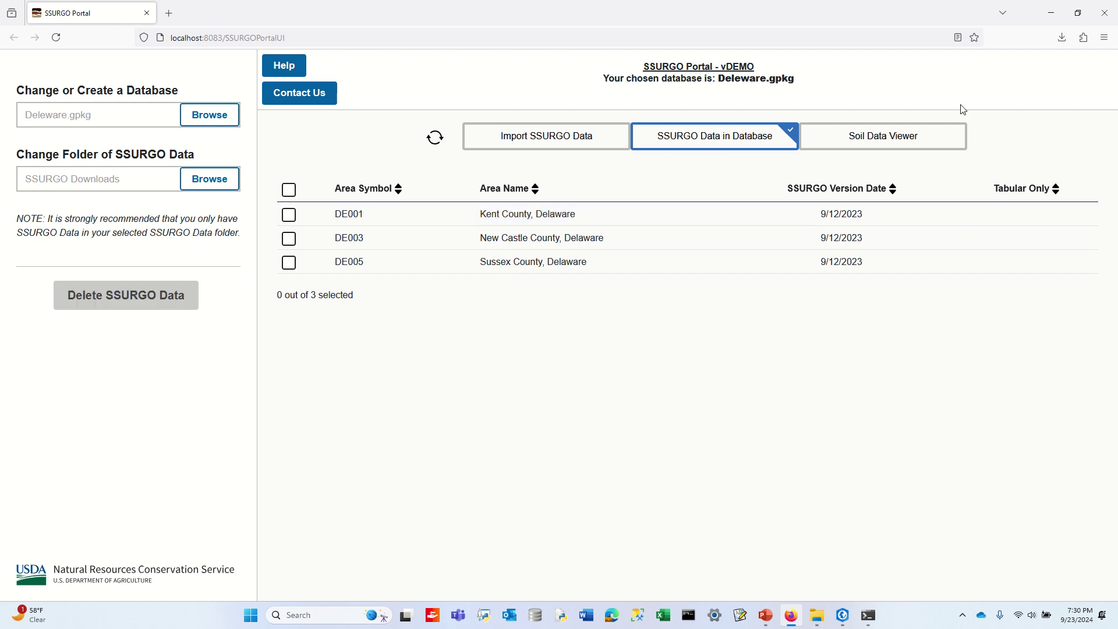
Step: Open the Soil Data Viewer and select the Organic Matter rating from the Soil Physical Properties
left_click(876, 137)
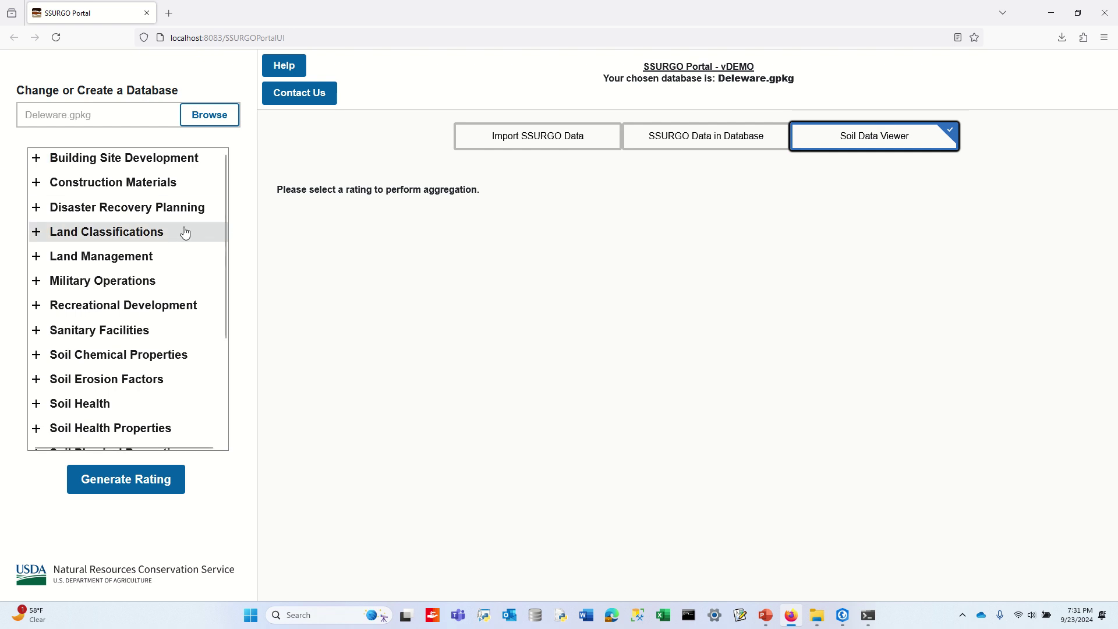
mouse_move(226, 267)
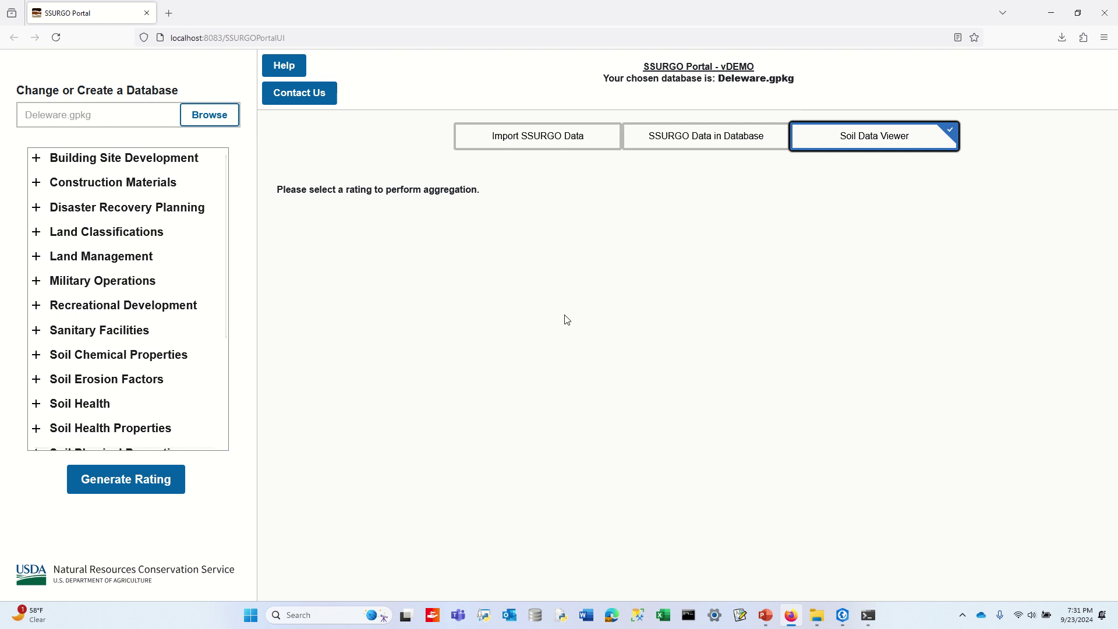
scroll(145, 329, "down", 5)
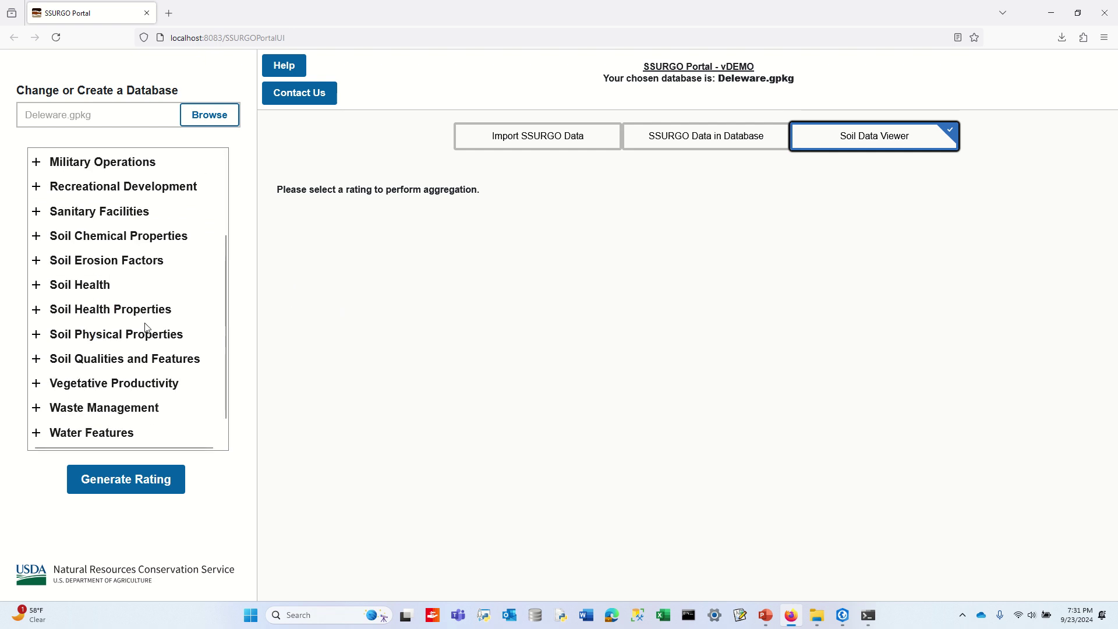
left_click(37, 313)
scroll(78, 307, "down", 4)
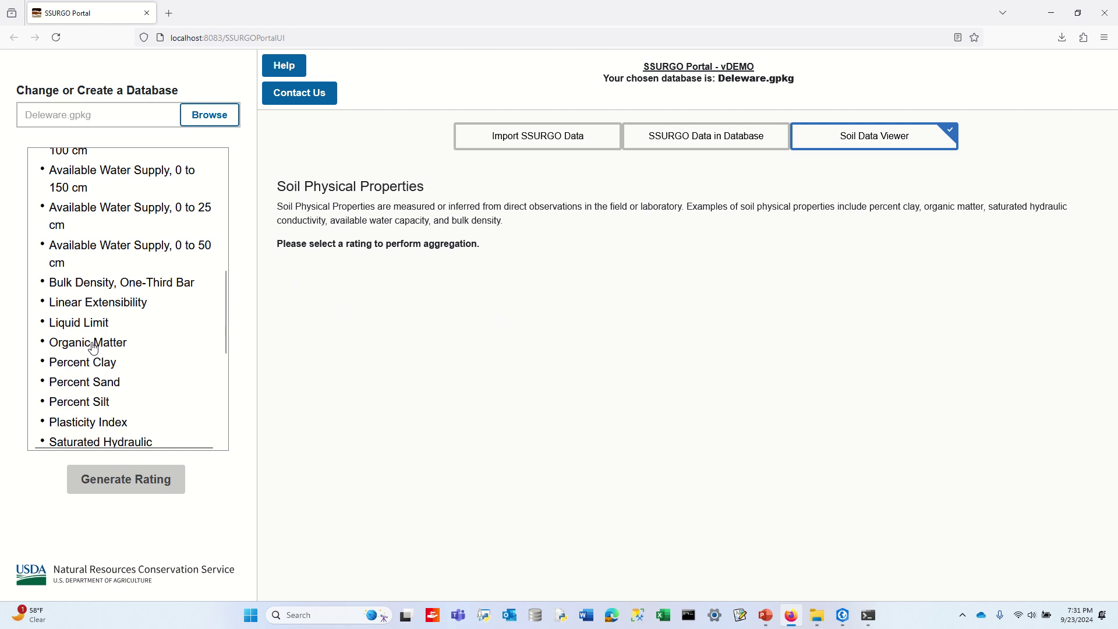
scroll(88, 343, "up", 4)
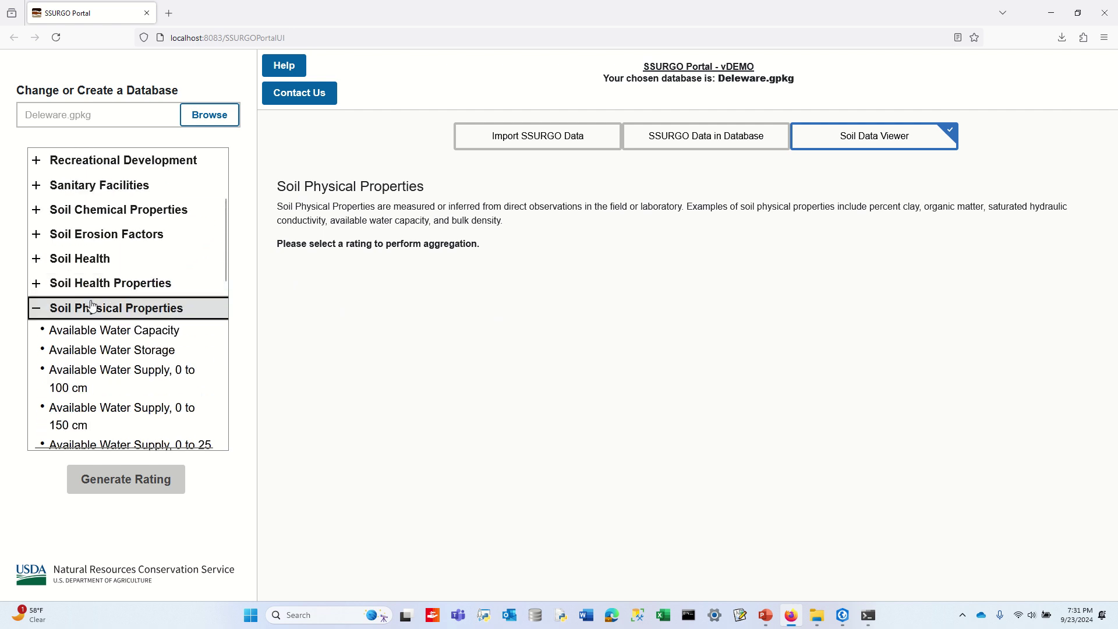
scroll(139, 317, "down", 4)
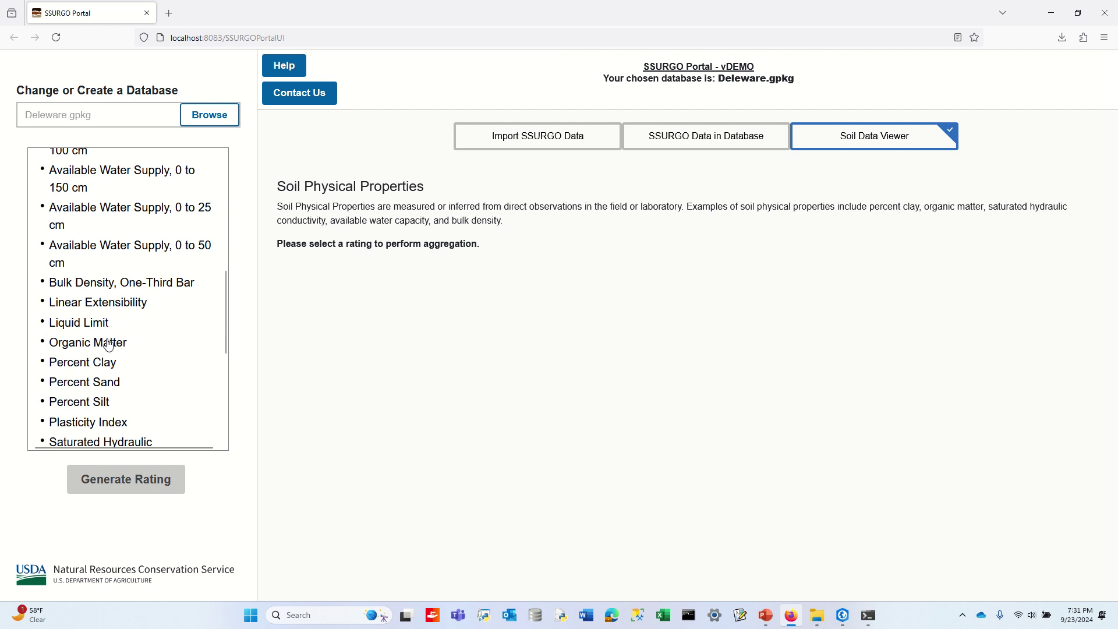
left_click(109, 344)
Step: Set the Organic Matter rating's depth range to a top depth of 0 and a bottom depth of 50 inches
scroll(489, 242, "down", 3)
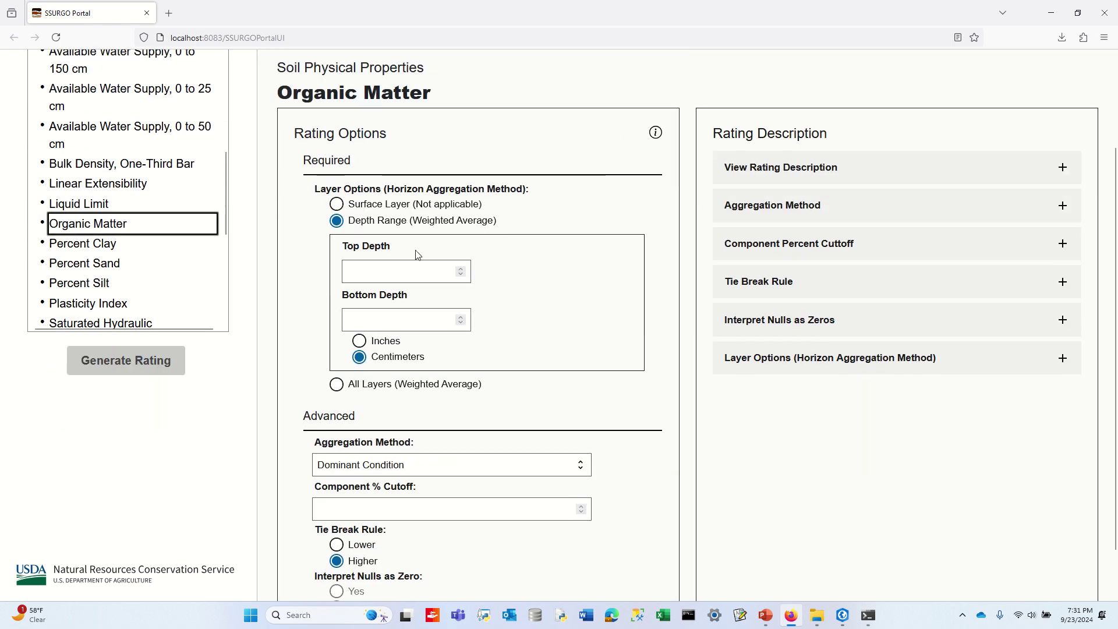
left_click(375, 274)
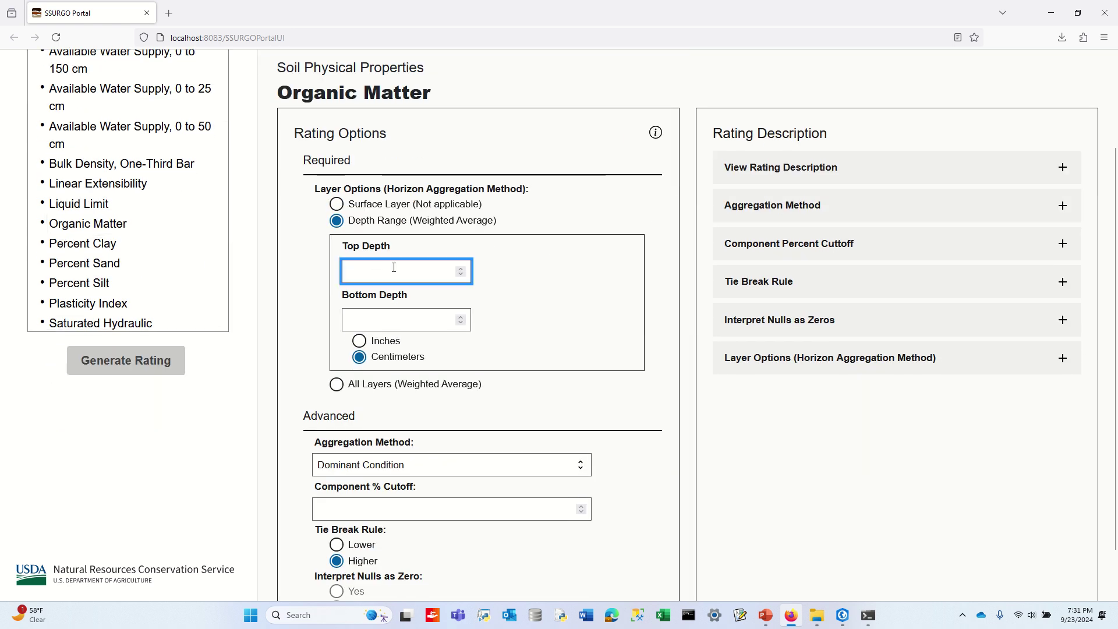
type("0")
key("Tab")
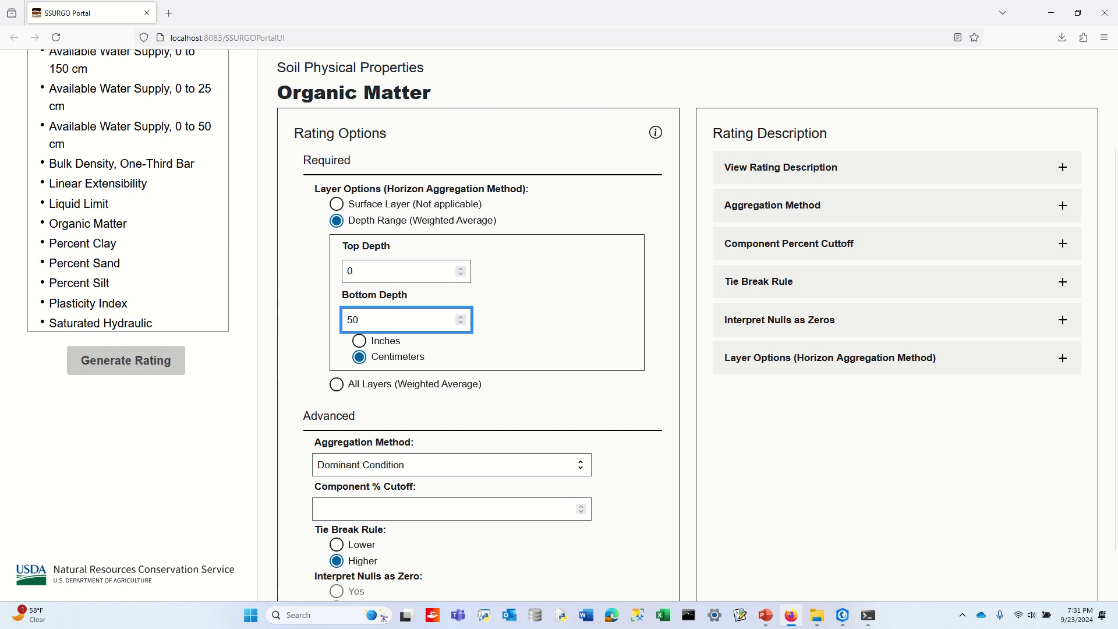
left_click(545, 353)
Step: Set the aggregation method to Weighted Average and generate the Organic Matter rating
left_click(529, 463)
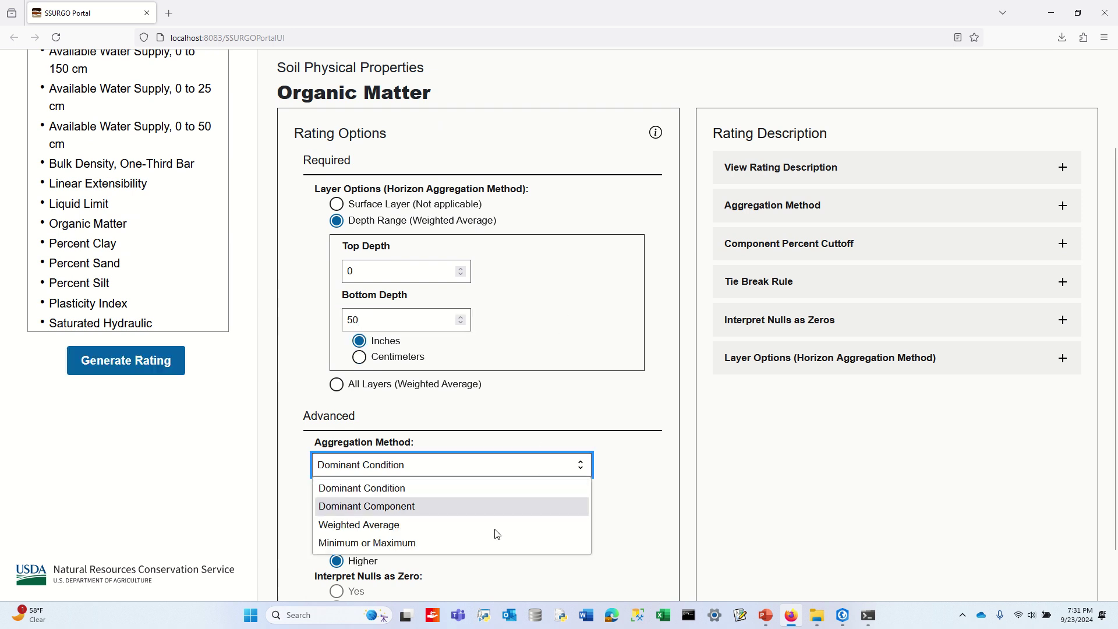
left_click(478, 526)
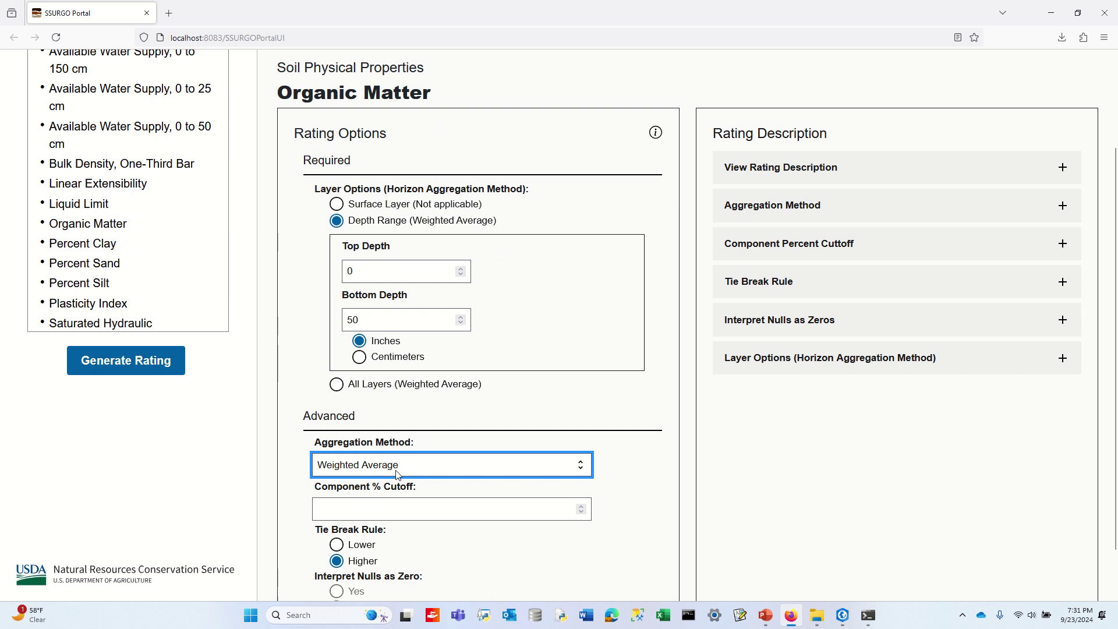
left_click(114, 362)
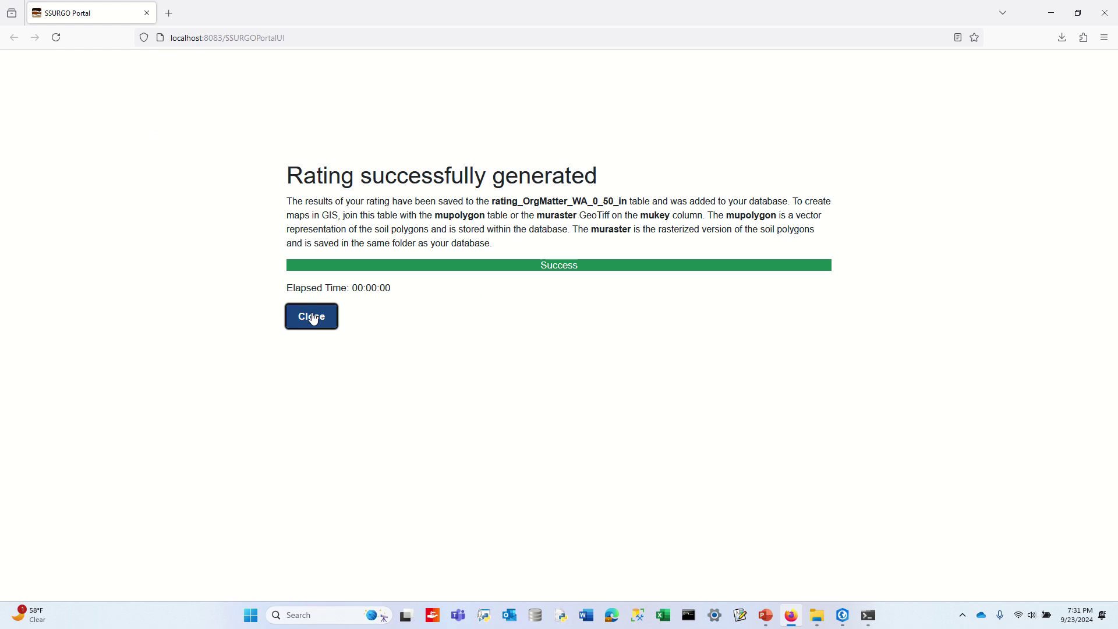
Step: Read the generated rating's table name and the instructions for joining it in GIS, and close the results page
left_click_drag(506, 249, 285, 201)
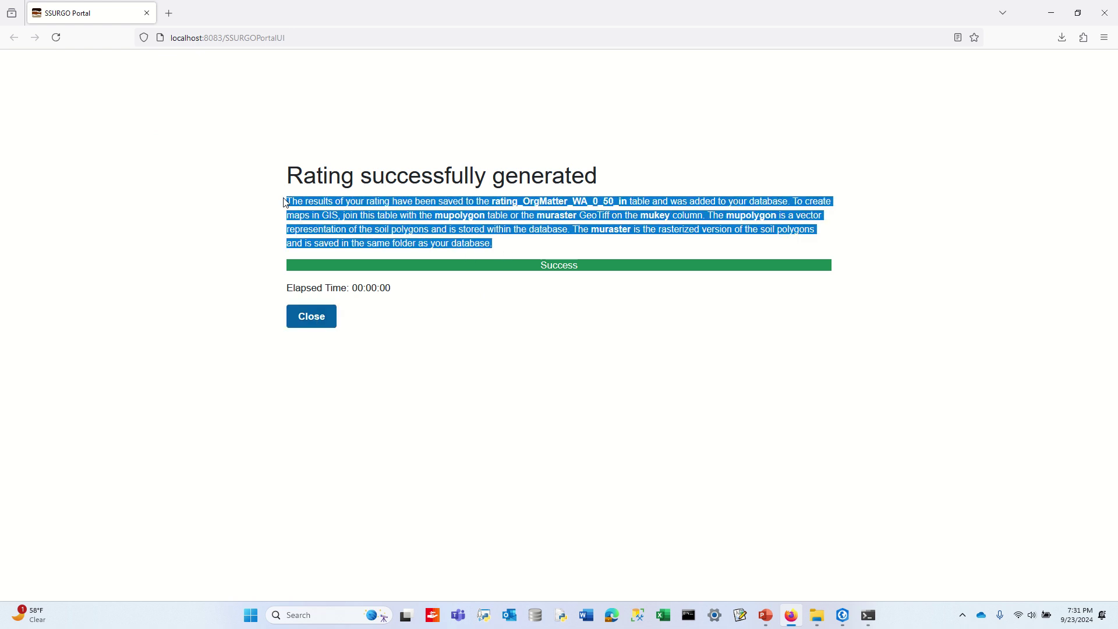
left_click(527, 197)
left_click_drag(492, 200, 621, 198)
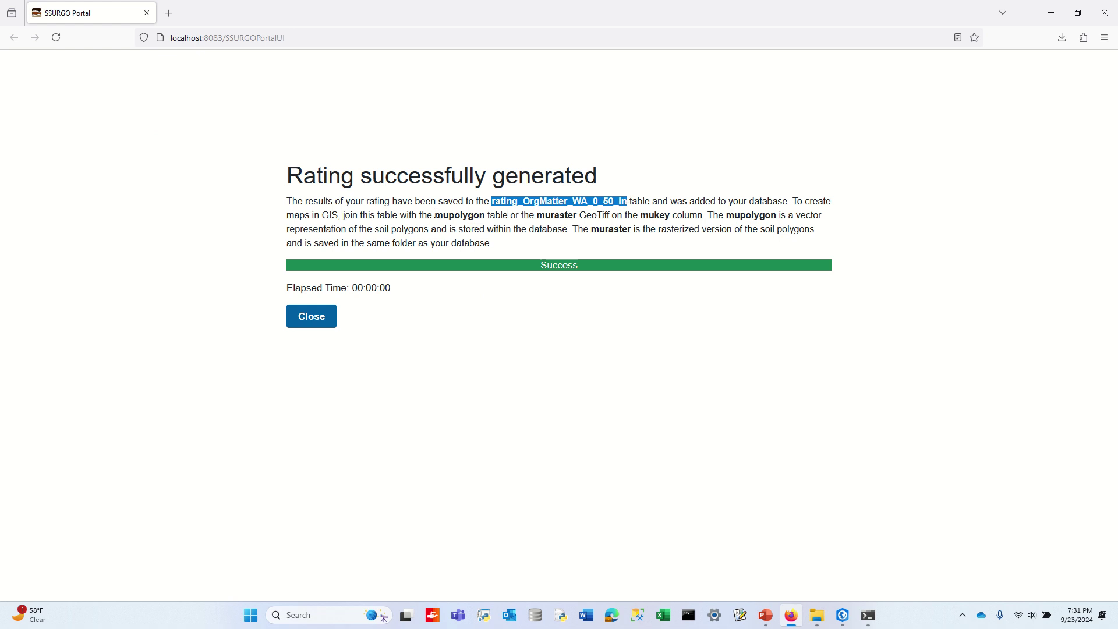
left_click_drag(436, 214, 591, 216)
left_click(311, 320)
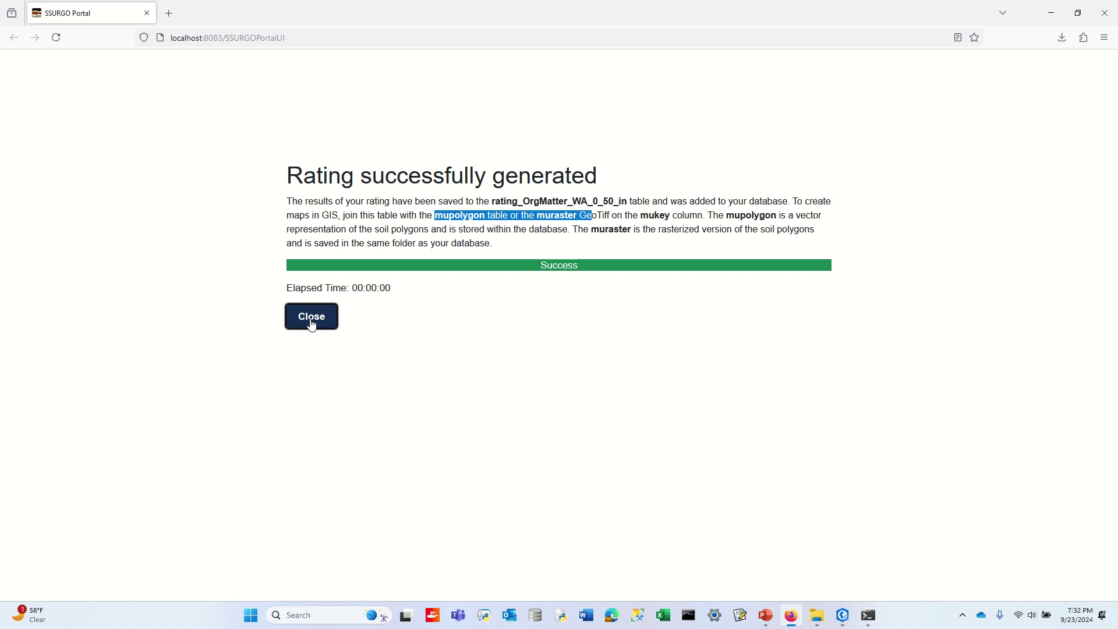
Step: Switch to ArcGIS Pro and refresh the Deleware_gpkg folder in the catalog
left_click(843, 615)
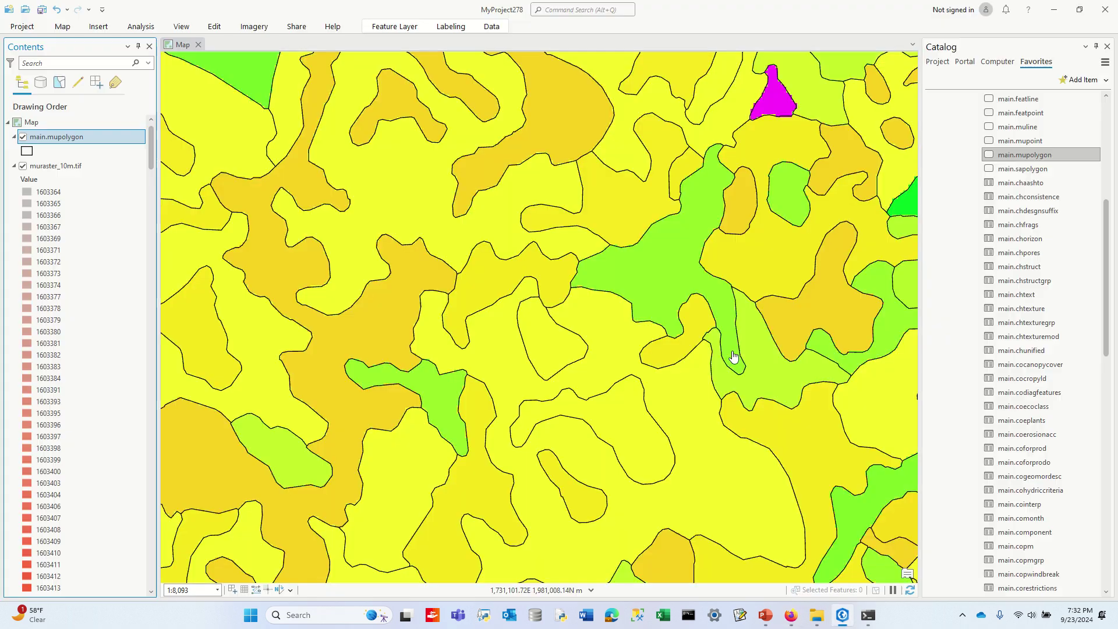
scroll(1013, 262, "up", 5)
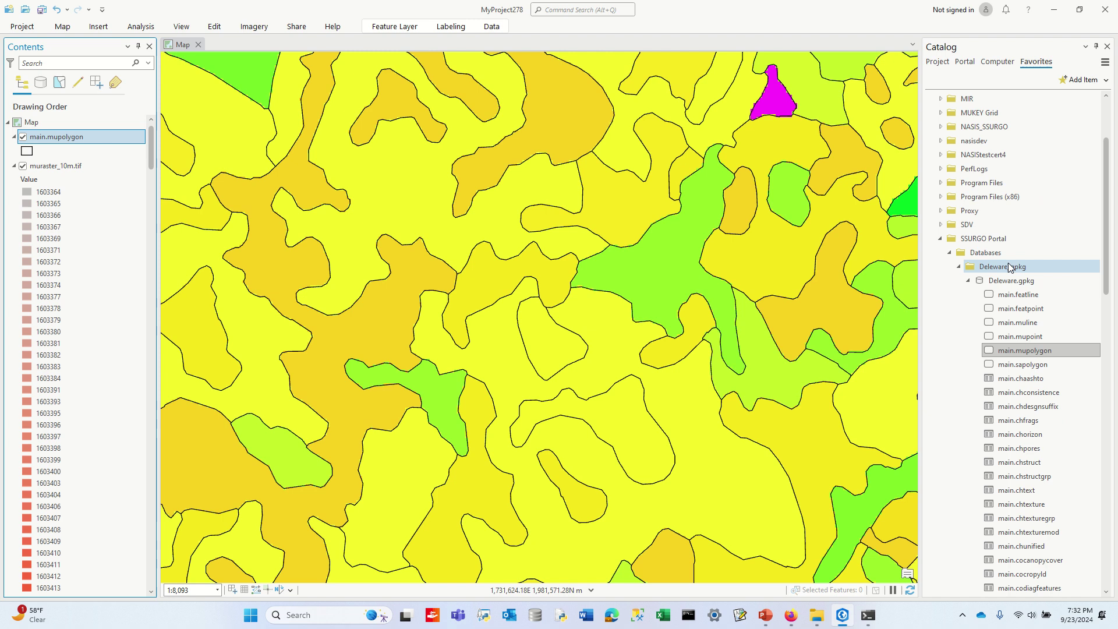
right_click(999, 271)
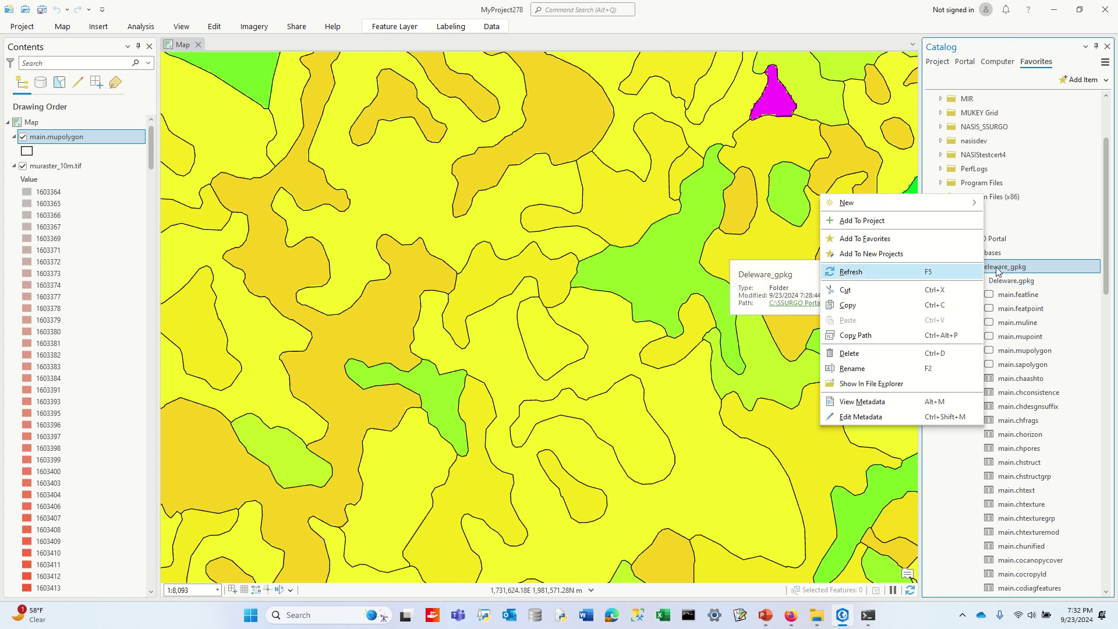
left_click(872, 274)
Step: Expand Deleware.gpkg and add its main.rating_OrgMatter_WA_0_50_in table to the map
double_click(981, 397)
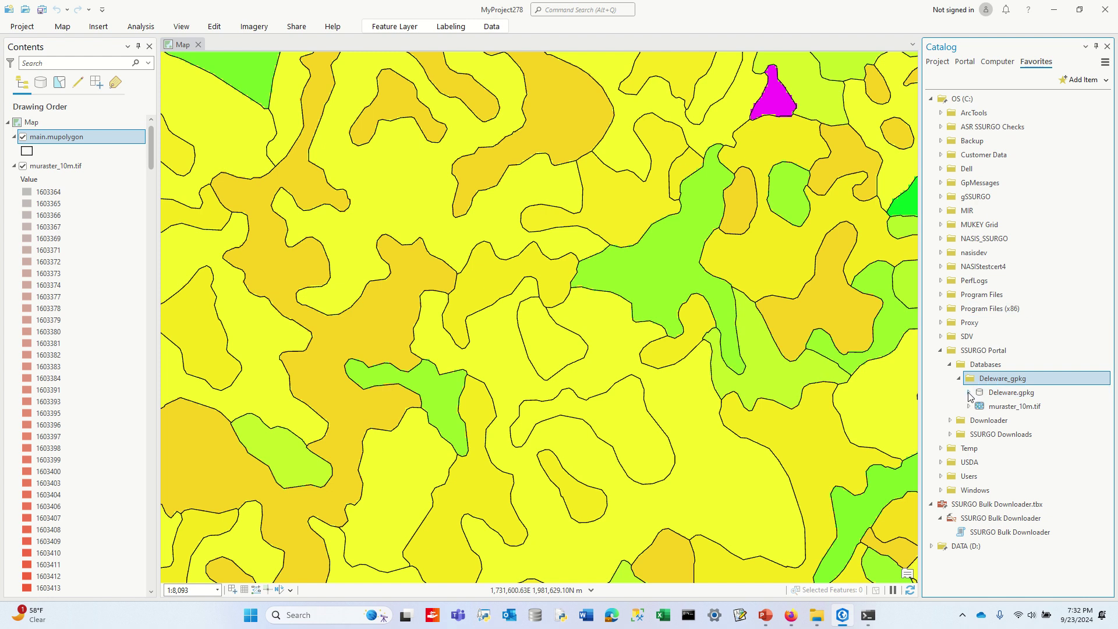
scroll(1002, 419, "down", 2)
scroll(1024, 454, "down", 12)
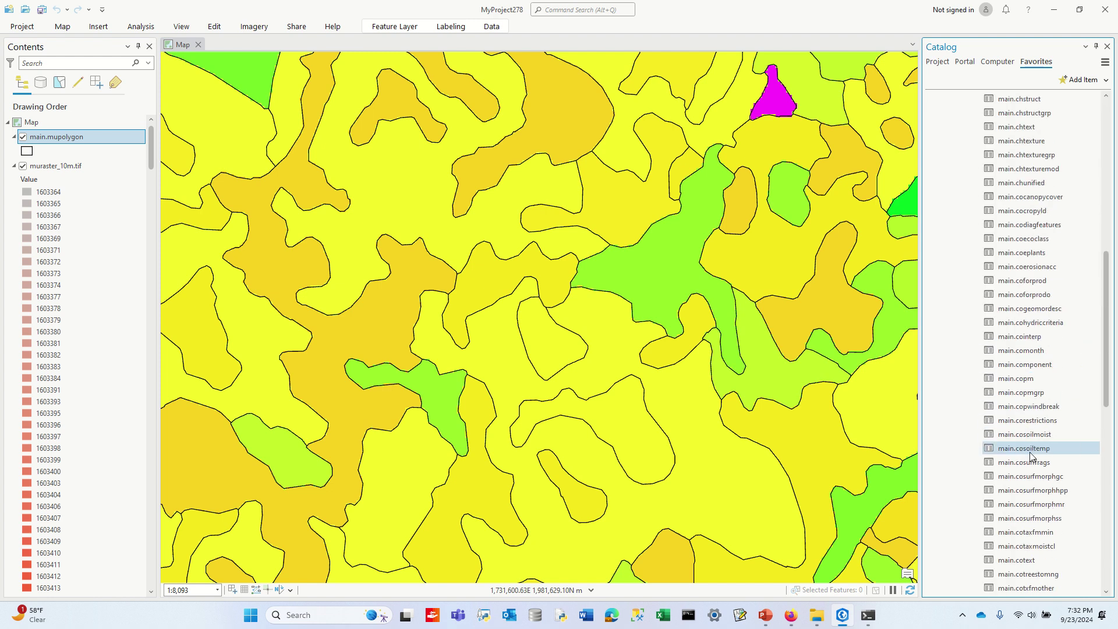
scroll(1036, 495, "down", 2)
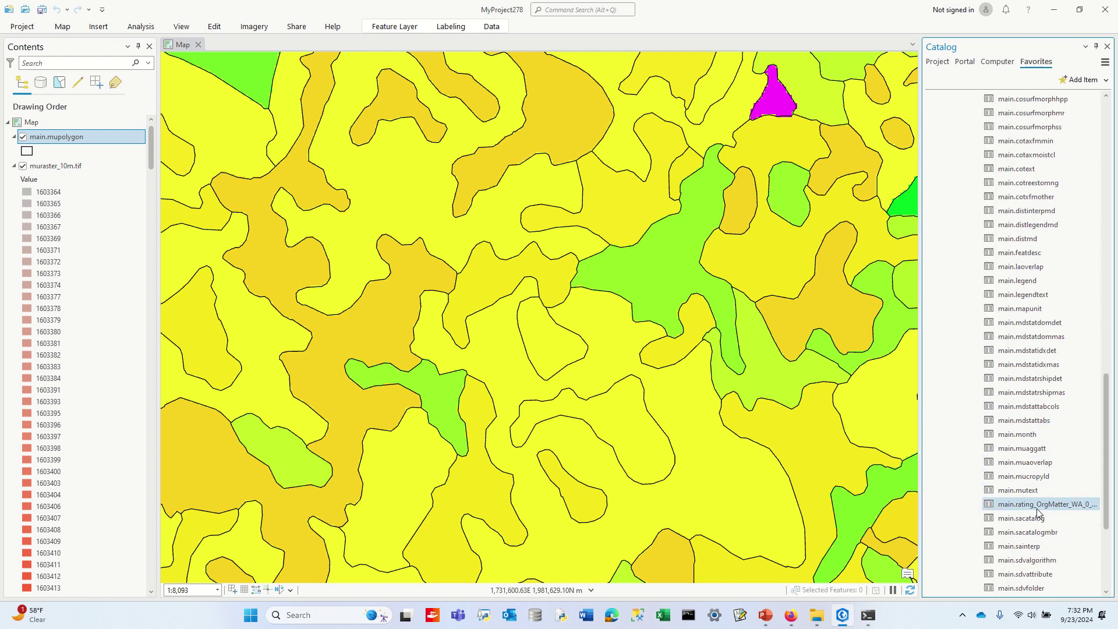
left_click_drag(1043, 509, 533, 410)
left_click_drag(238, 362, 139, 353)
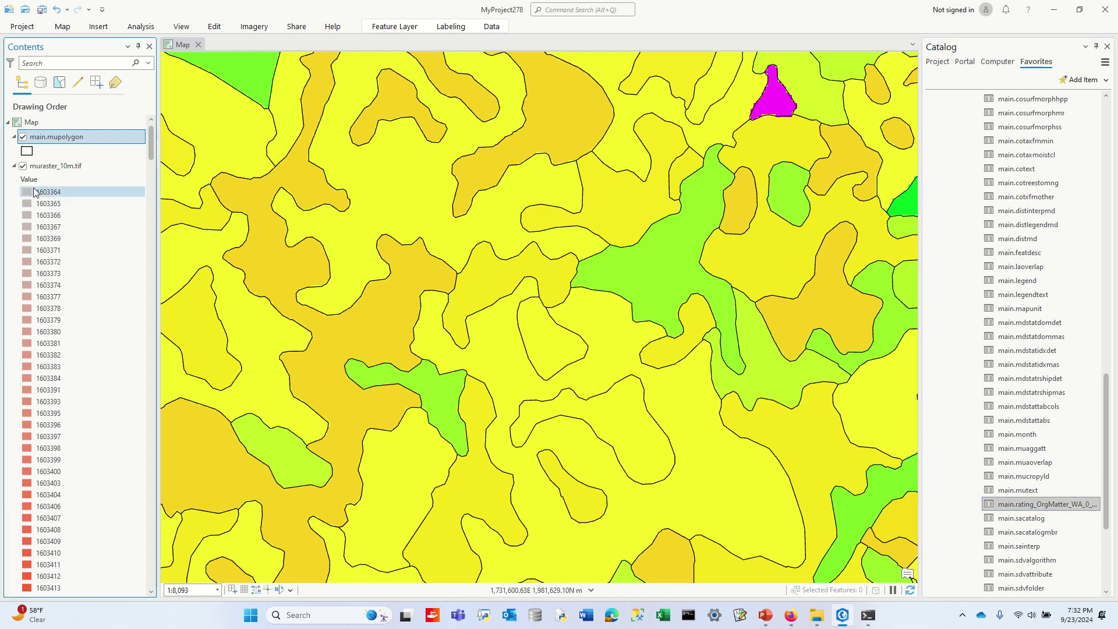
Step: Collapse the legends of muraster_10m.tif and main.mupolygon, and open the attribute table of main.rating_OrgMatter_WA_0_50_in to inspect the OrgMatter_WA_0_50_in field
left_click(15, 167)
left_click(14, 137)
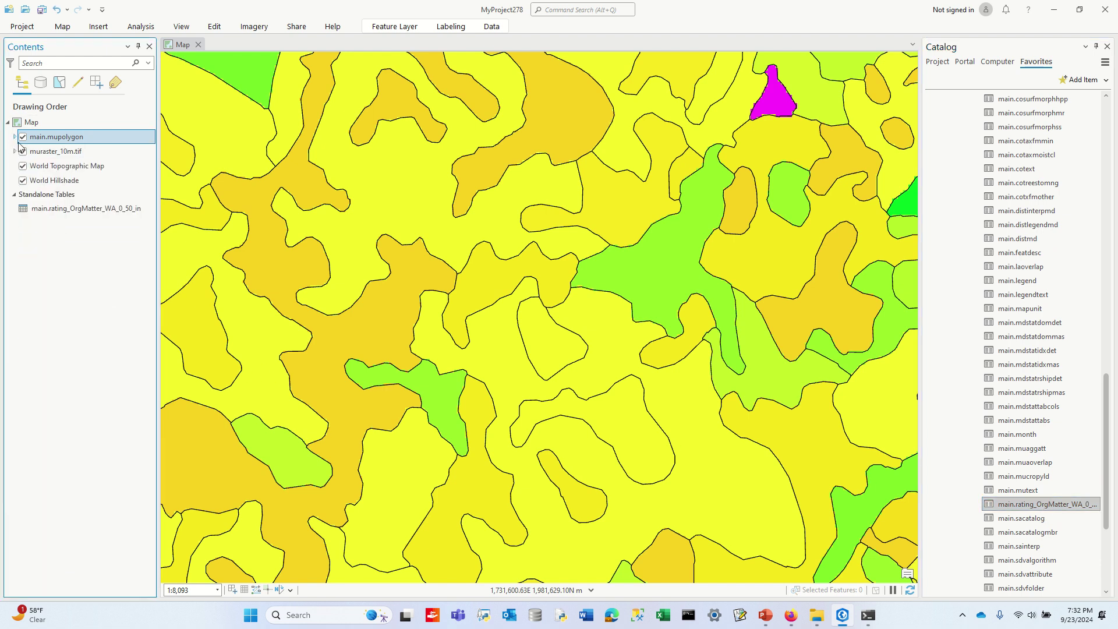
right_click(55, 207)
left_click(102, 281)
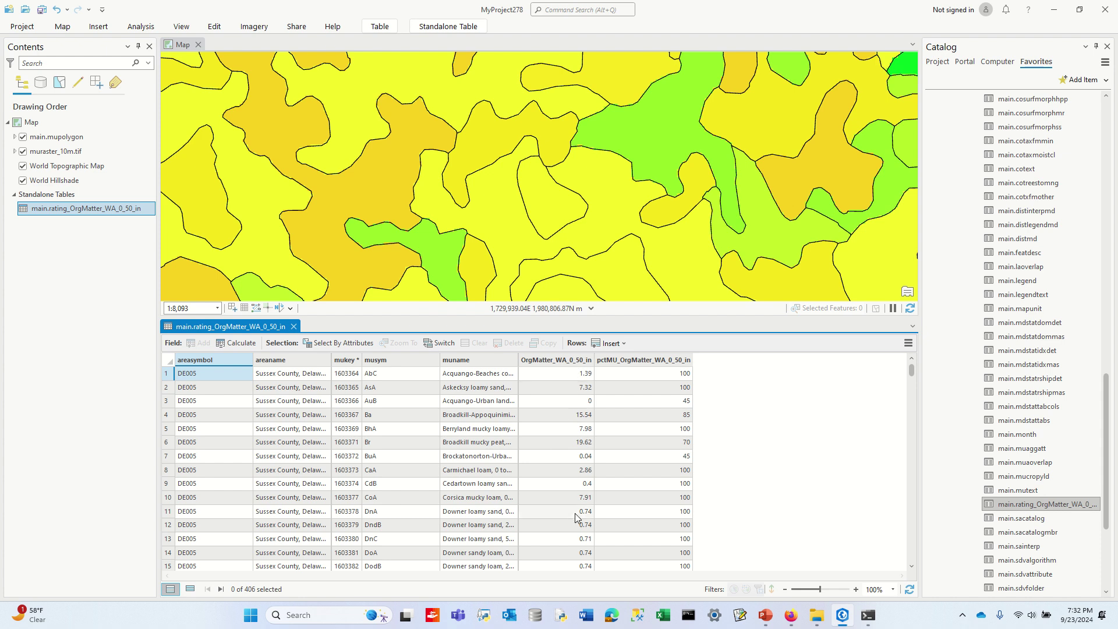
mouse_move(584, 364)
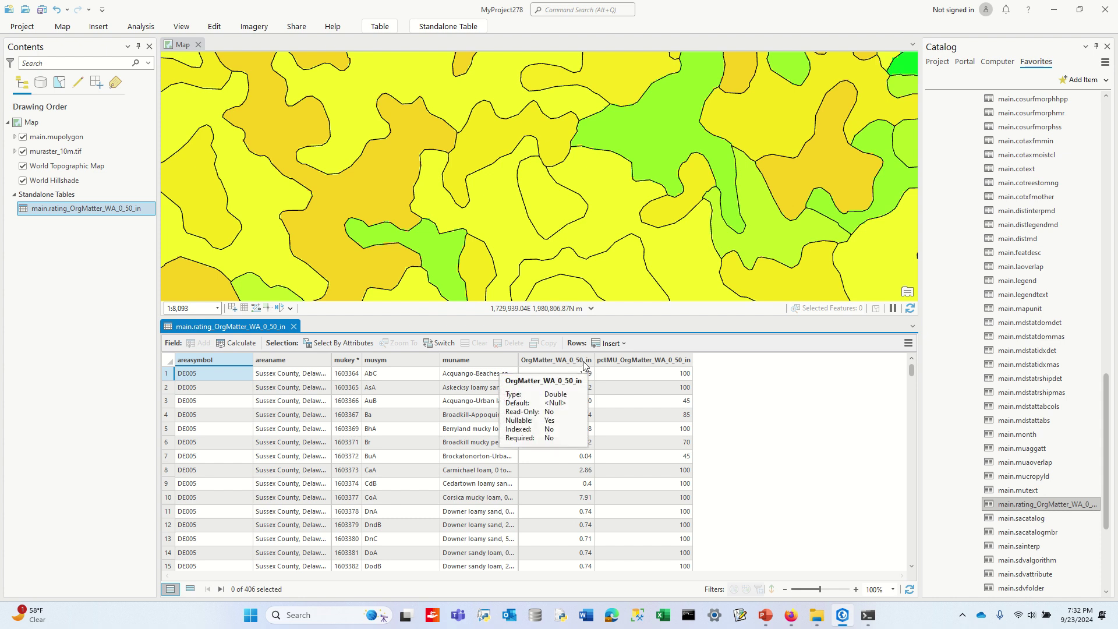
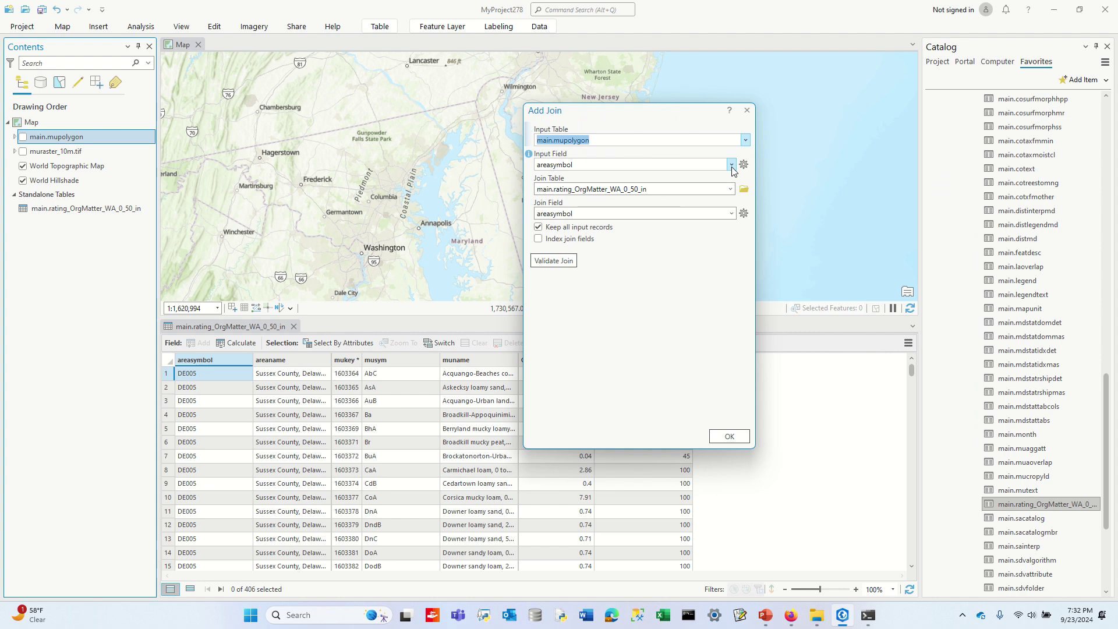
Step: Join the main.rating_OrgMatter_WA_0_50_in table to main.mupolygon using mukey as both input and join field, and dismiss the completion notice
left_click(731, 165)
left_click(704, 229)
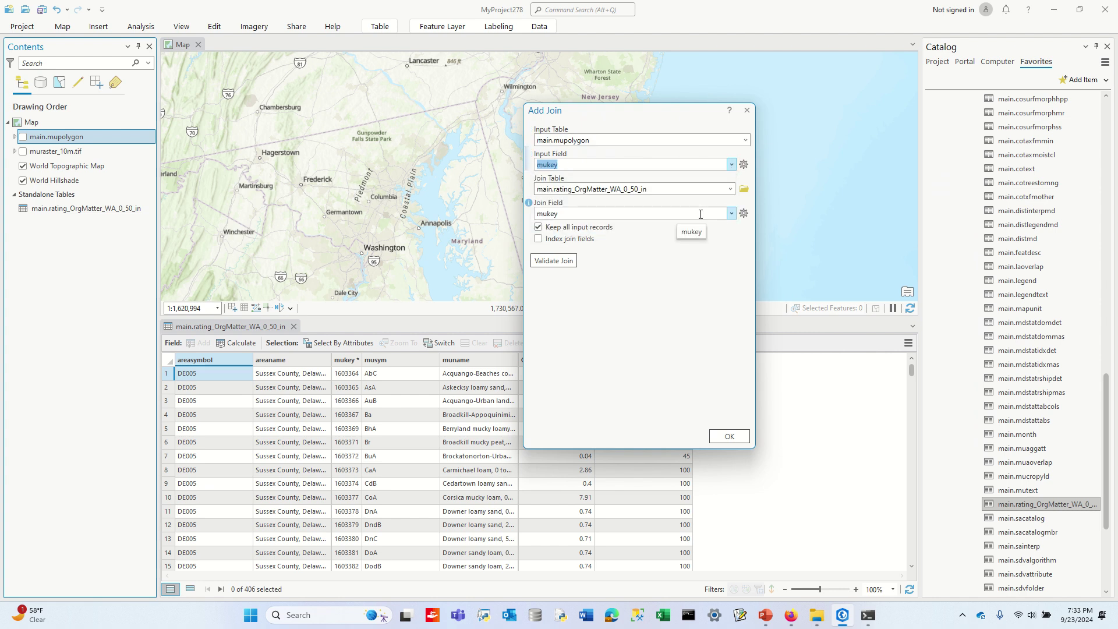
left_click(726, 437)
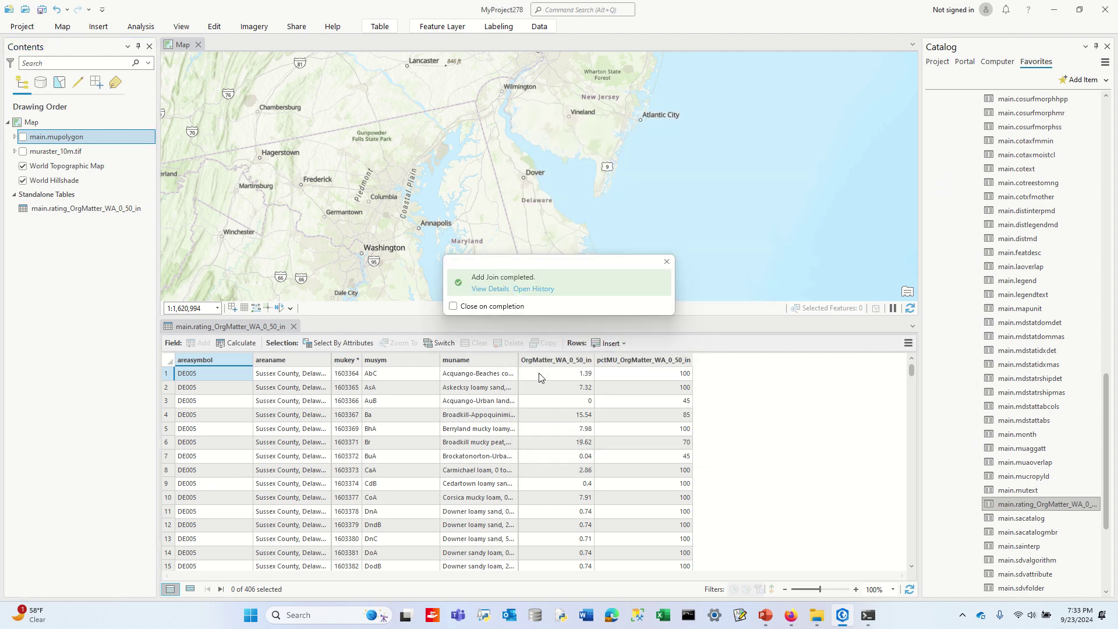
left_click(667, 262)
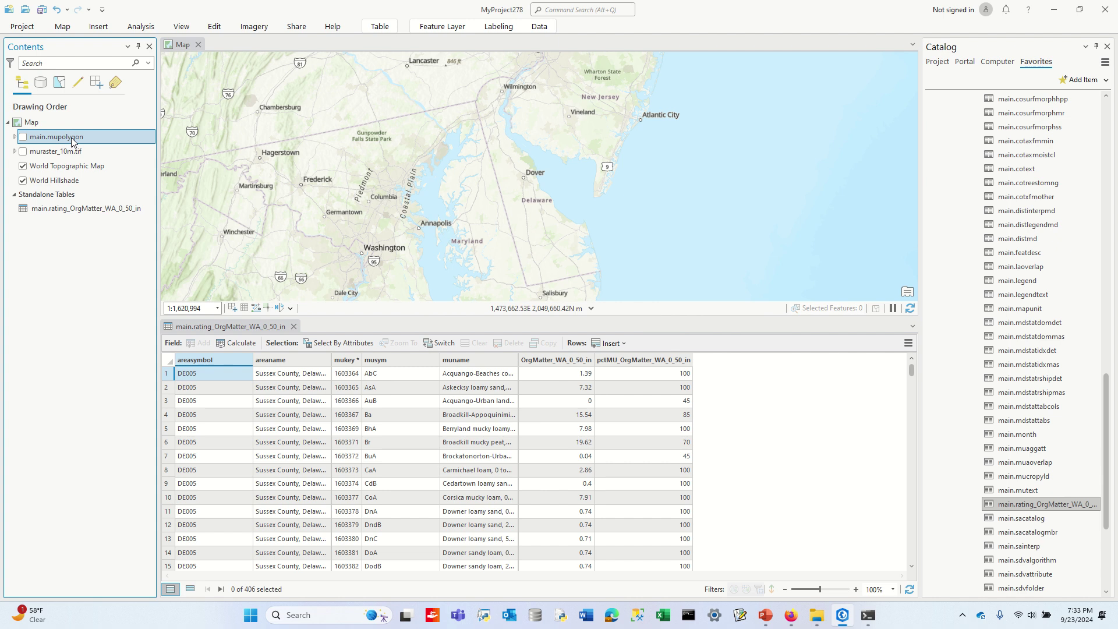
Step: Close the rating table, examine the joined fields in the main.mupolygon attribute table, and close that table
left_click(286, 327)
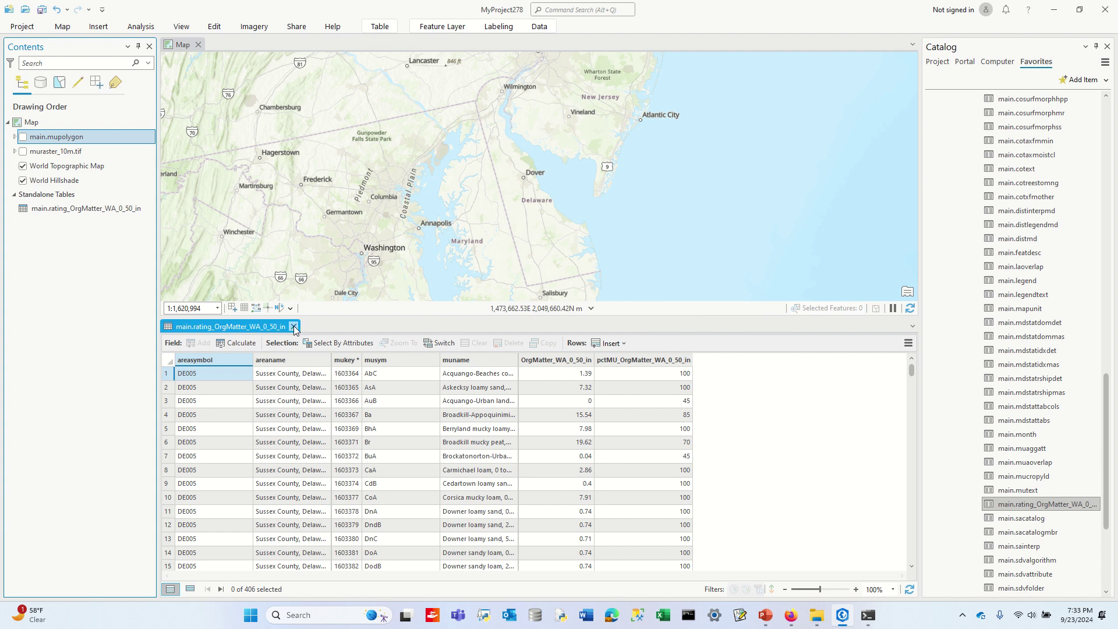
left_click(294, 327)
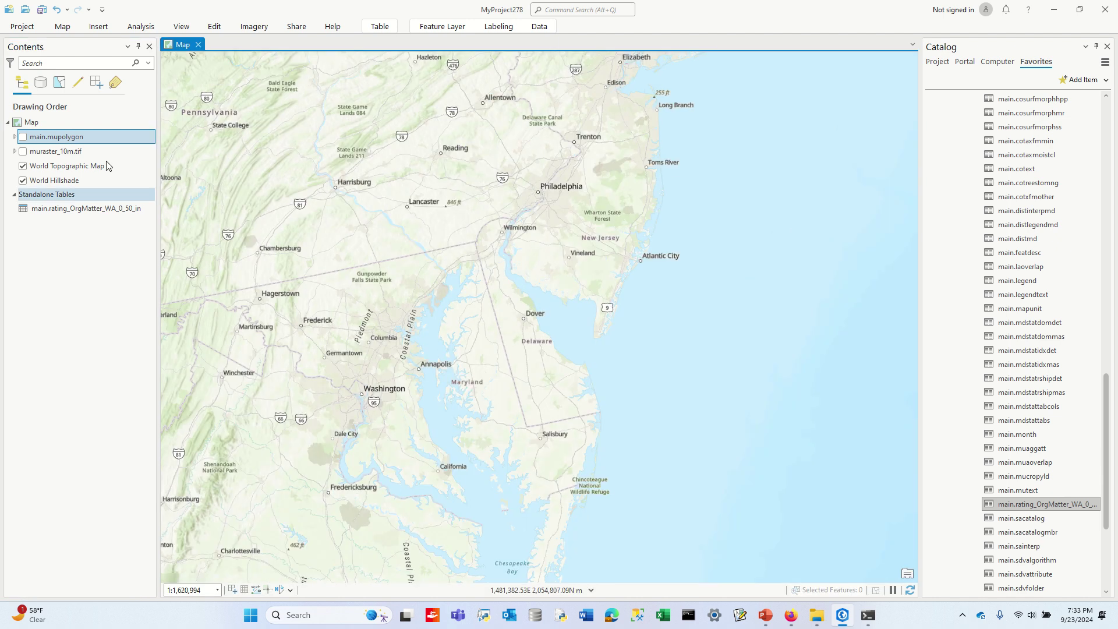
right_click(75, 137)
left_click(122, 204)
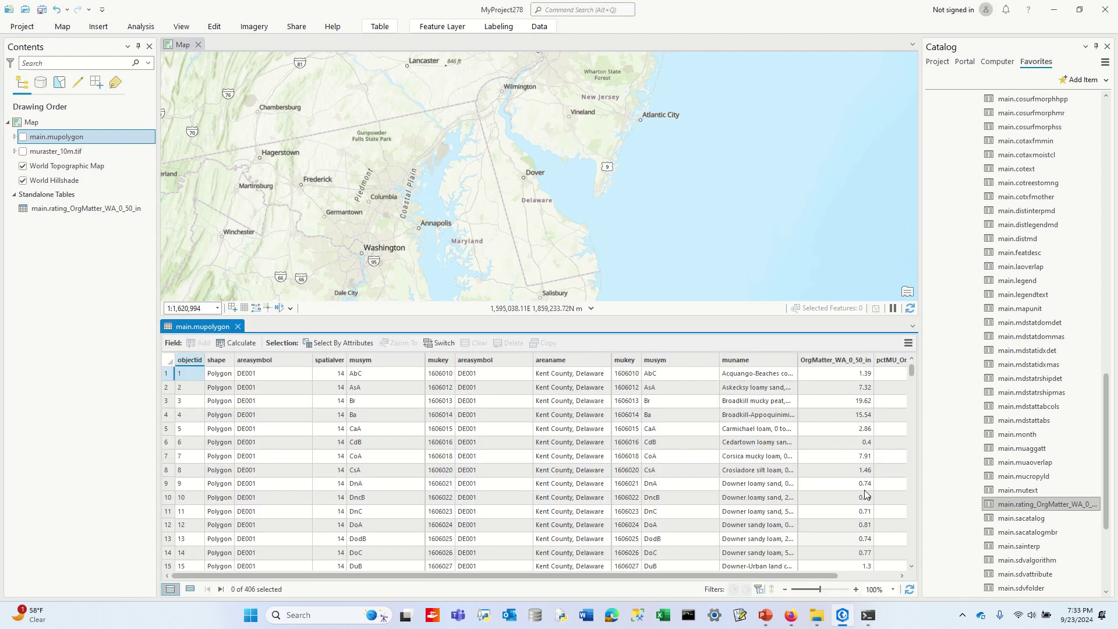
left_click(237, 327)
Step: Symbolize main.mupolygon with Graduated Colors based on the OrgMatter_WA_0_50_in field, and turn the layer on in the map
right_click(56, 136)
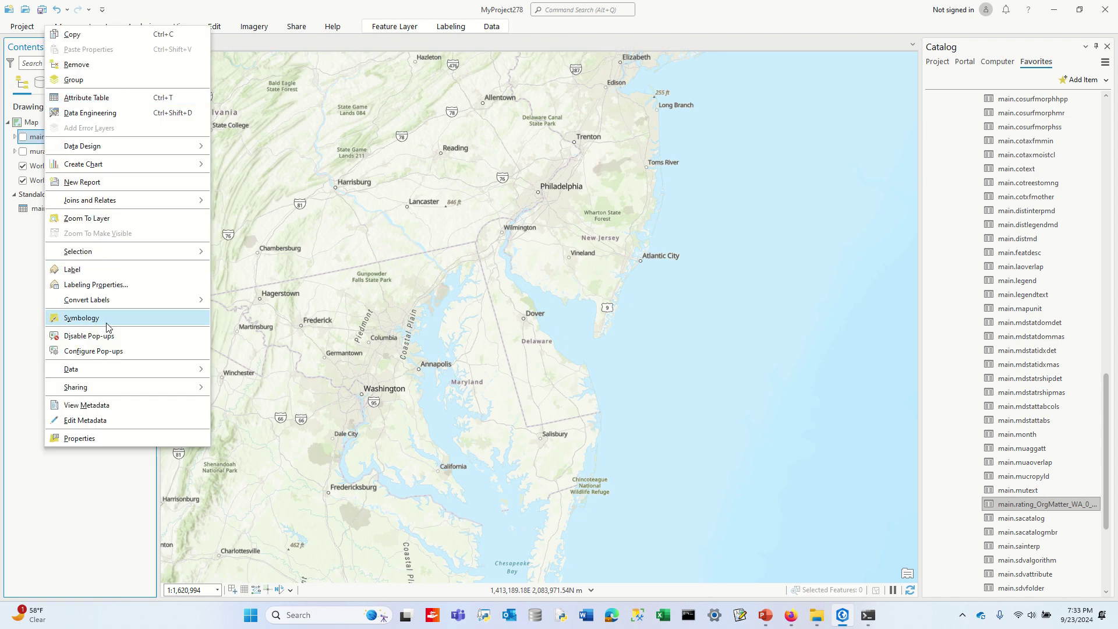
left_click(88, 318)
left_click(915, 153)
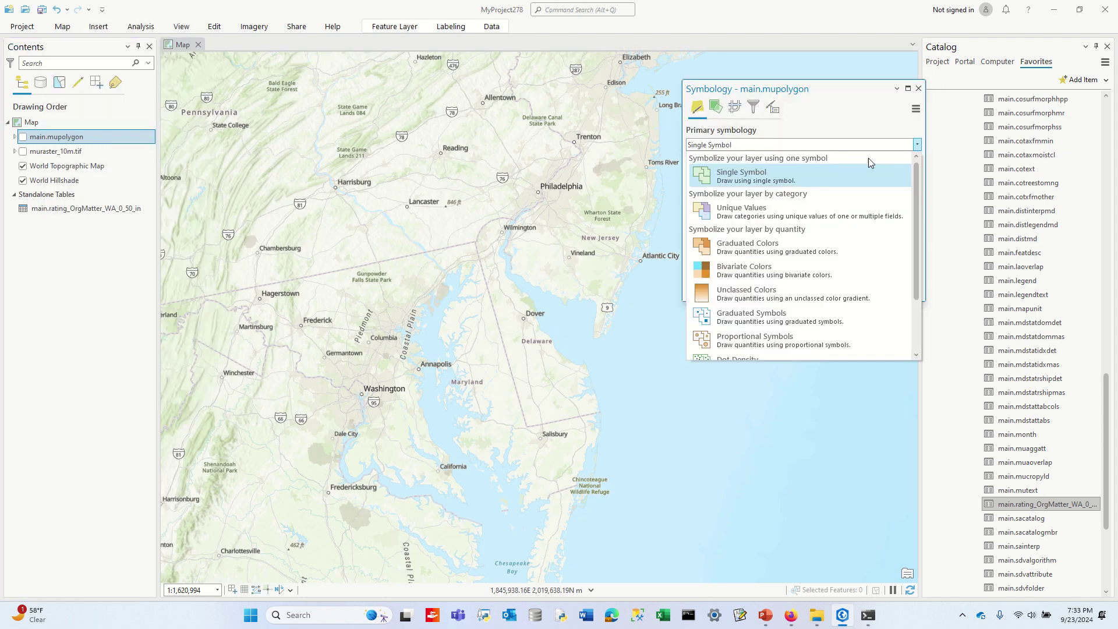
left_click(799, 255)
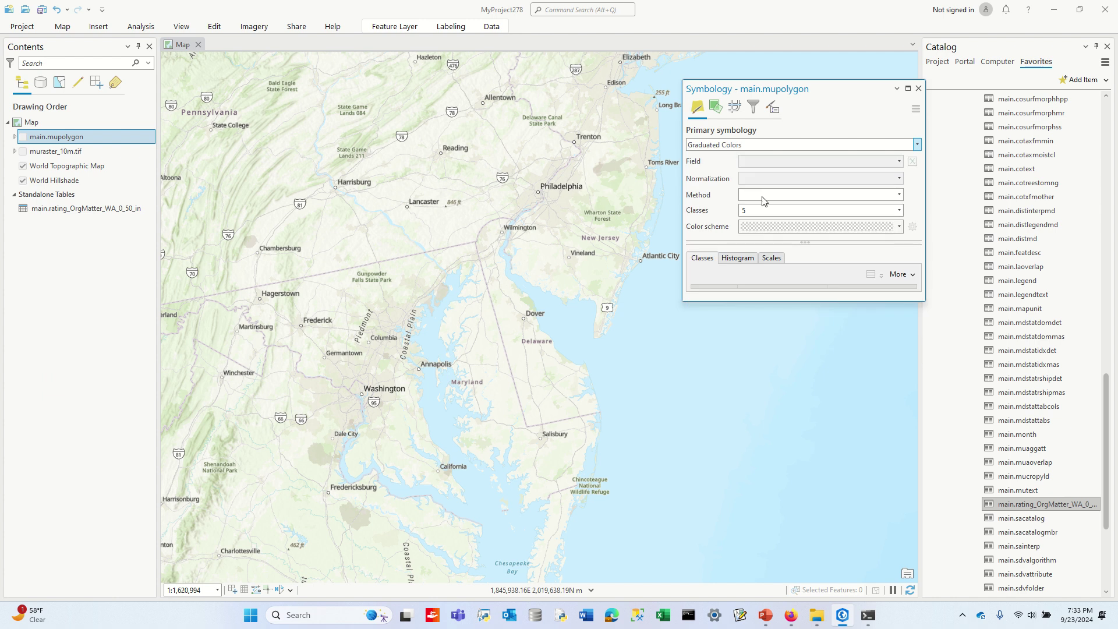
left_click(899, 210)
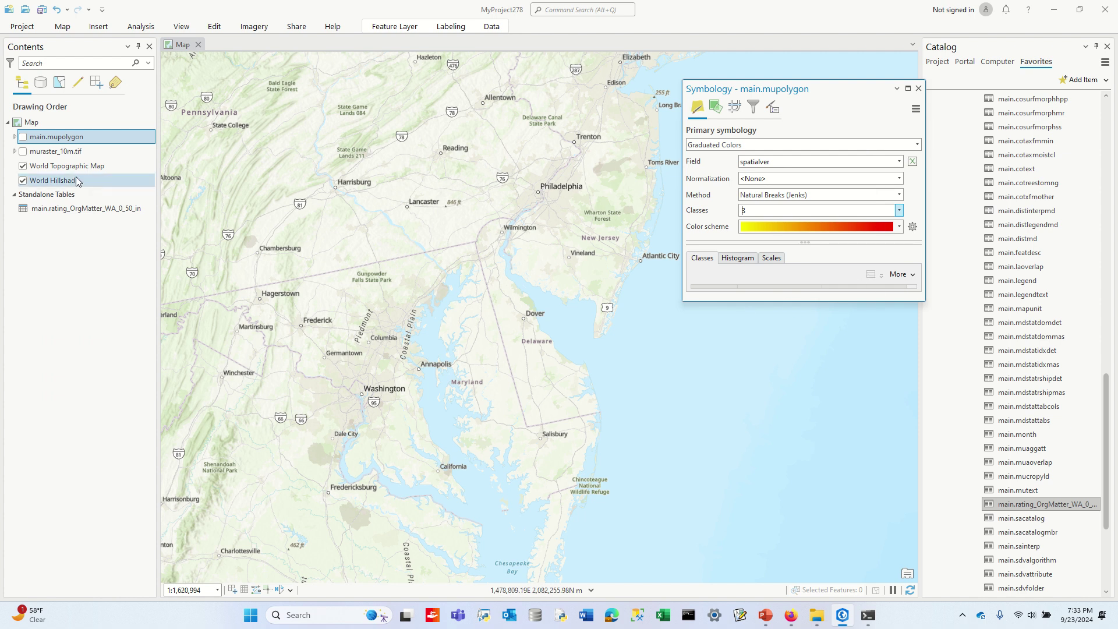
left_click(27, 137)
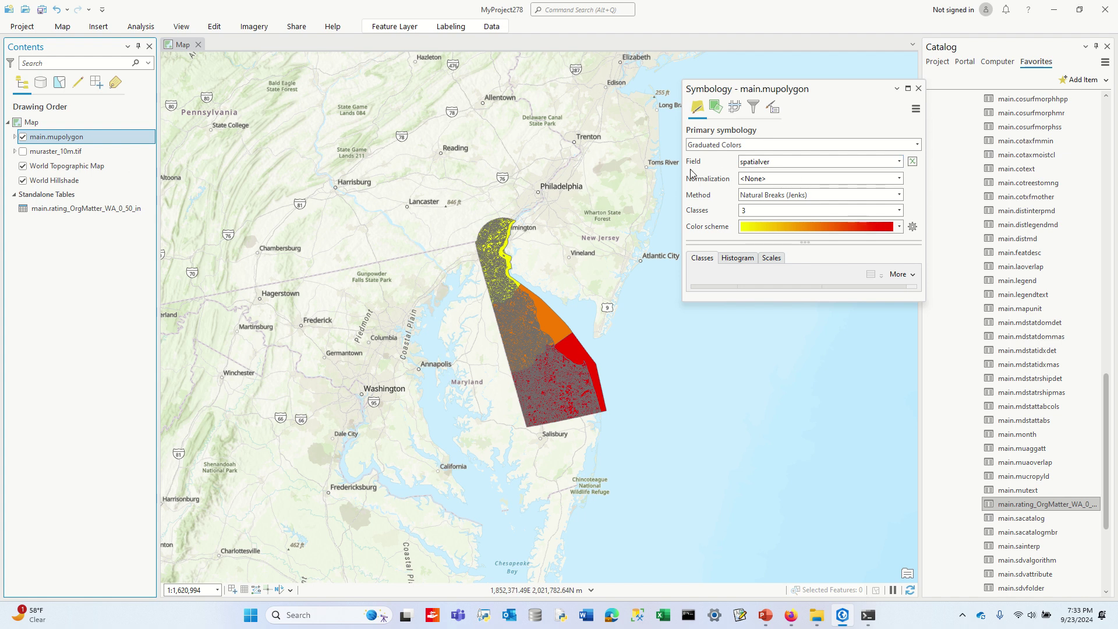
left_click(900, 162)
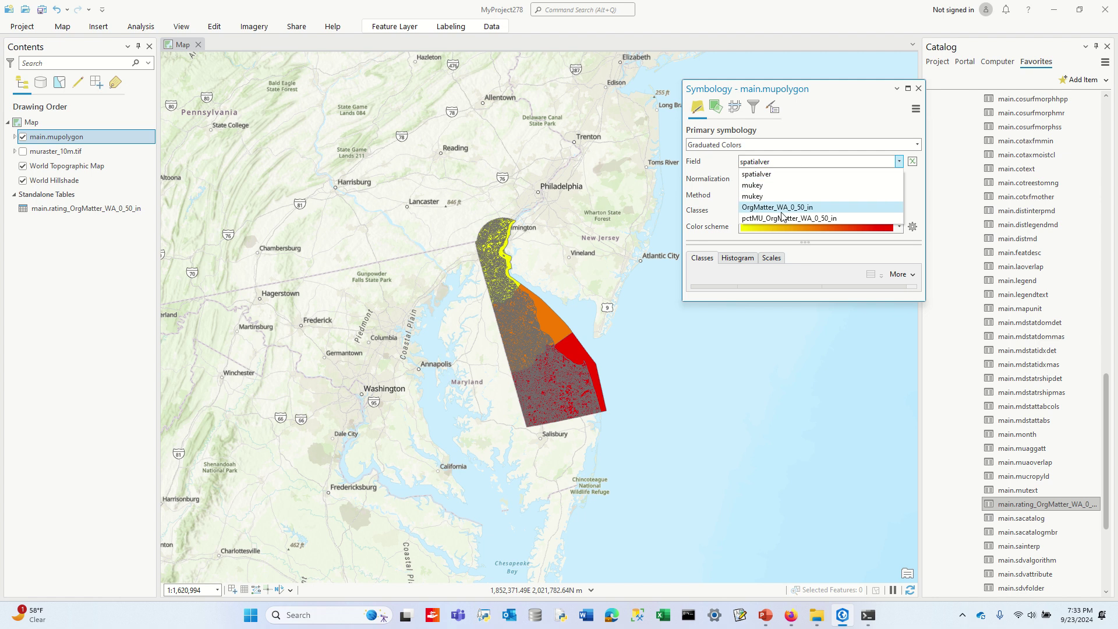
left_click(780, 210)
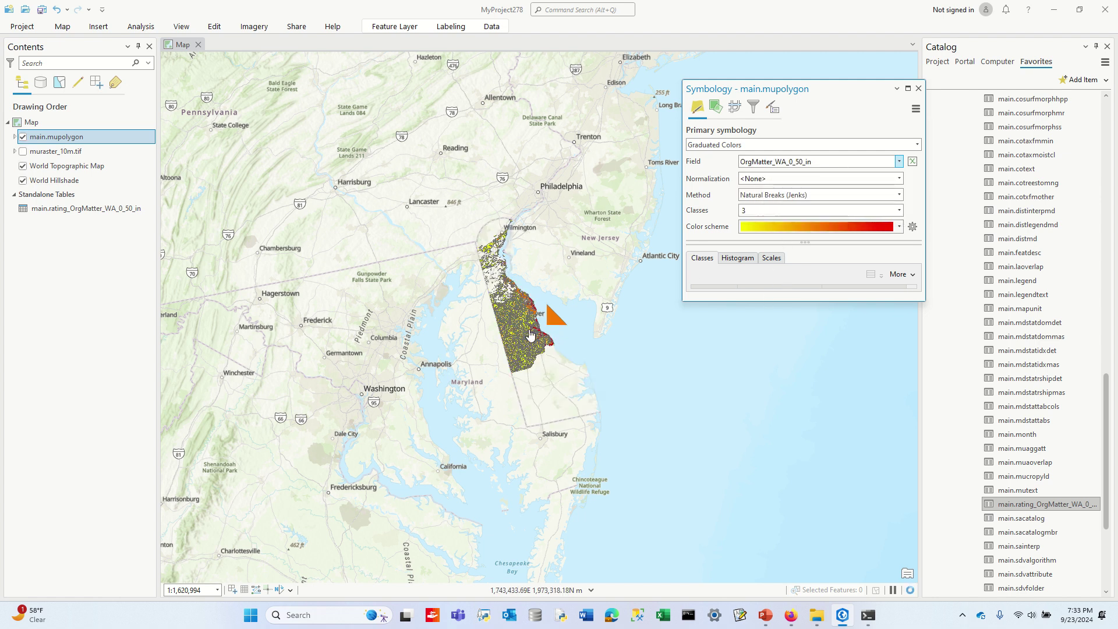
scroll(534, 373, "up", 3)
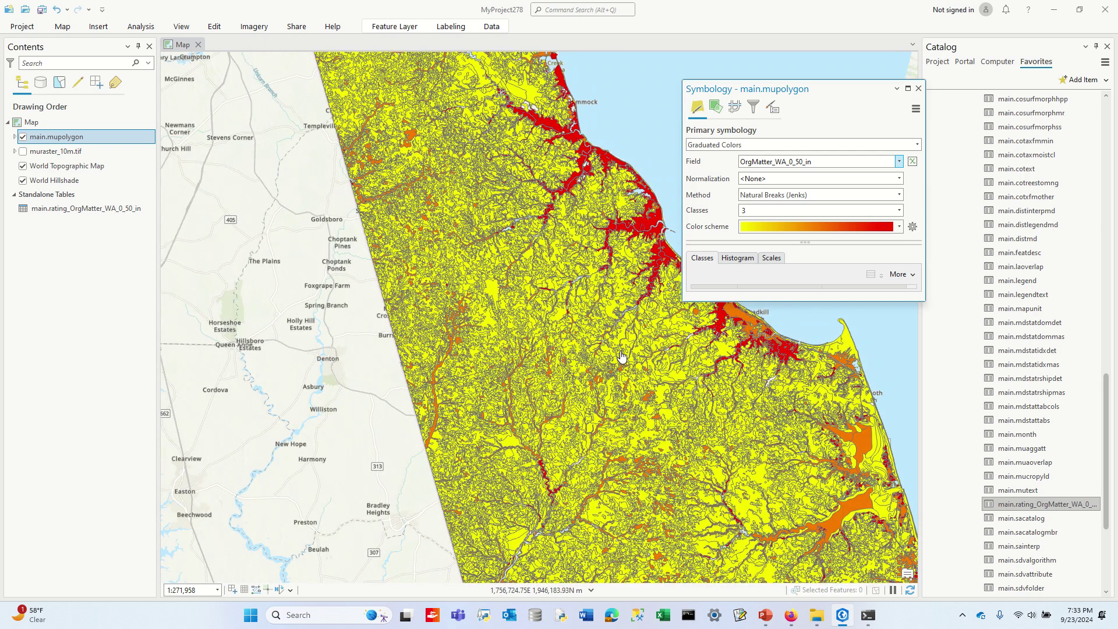
Step: Expand the main.mupolygon legend, set its graduated colors to 16 classes, and close the symbology settings
left_click(15, 138)
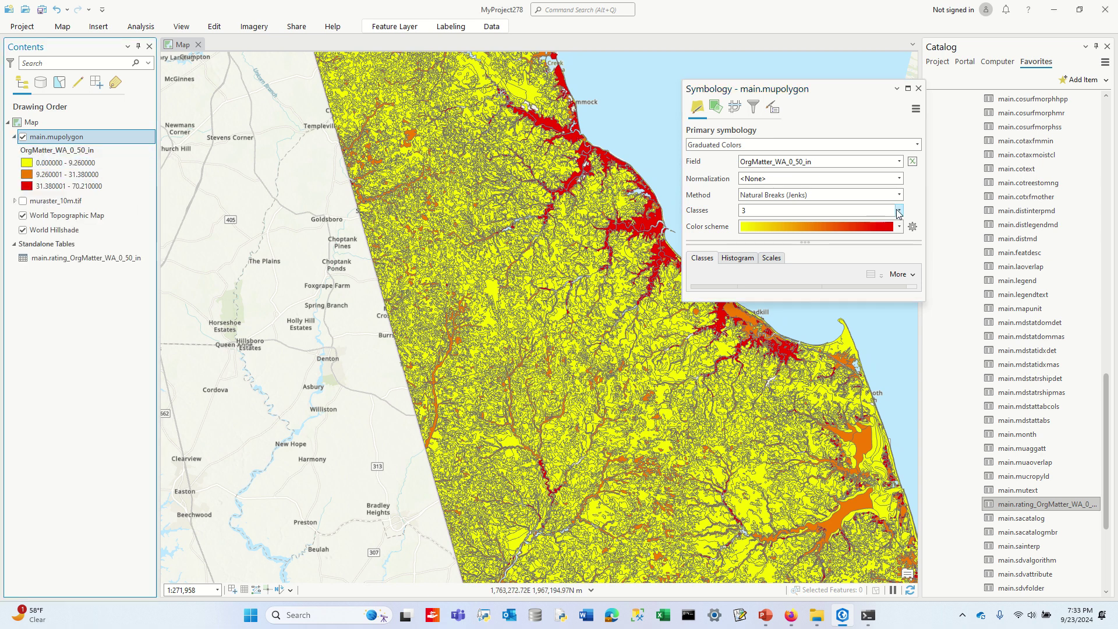
left_click(898, 211)
left_click(804, 375)
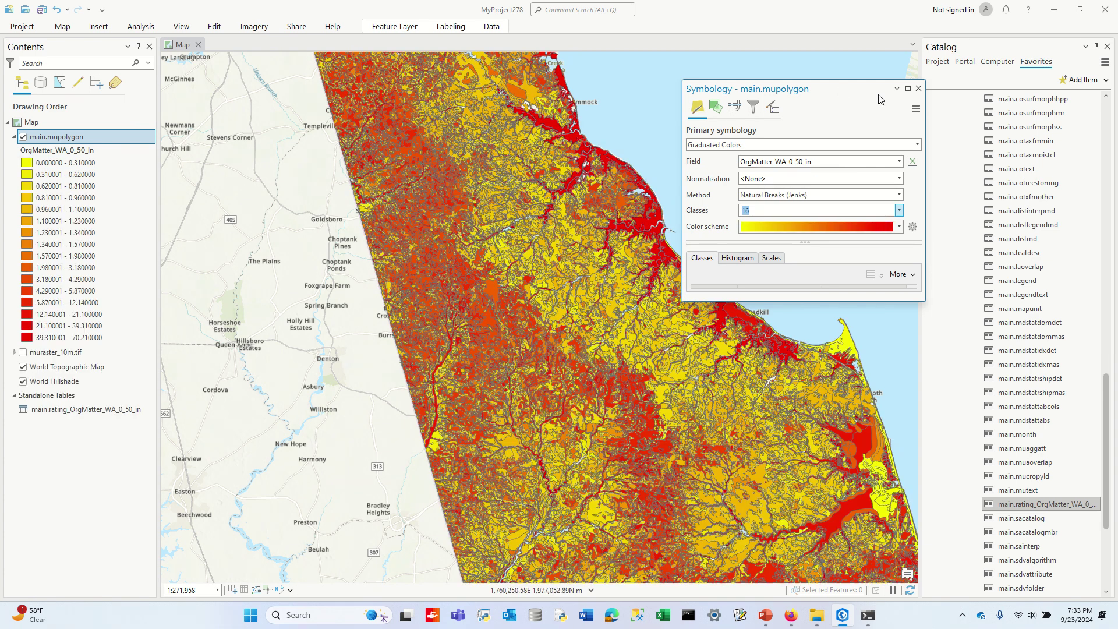
left_click(919, 89)
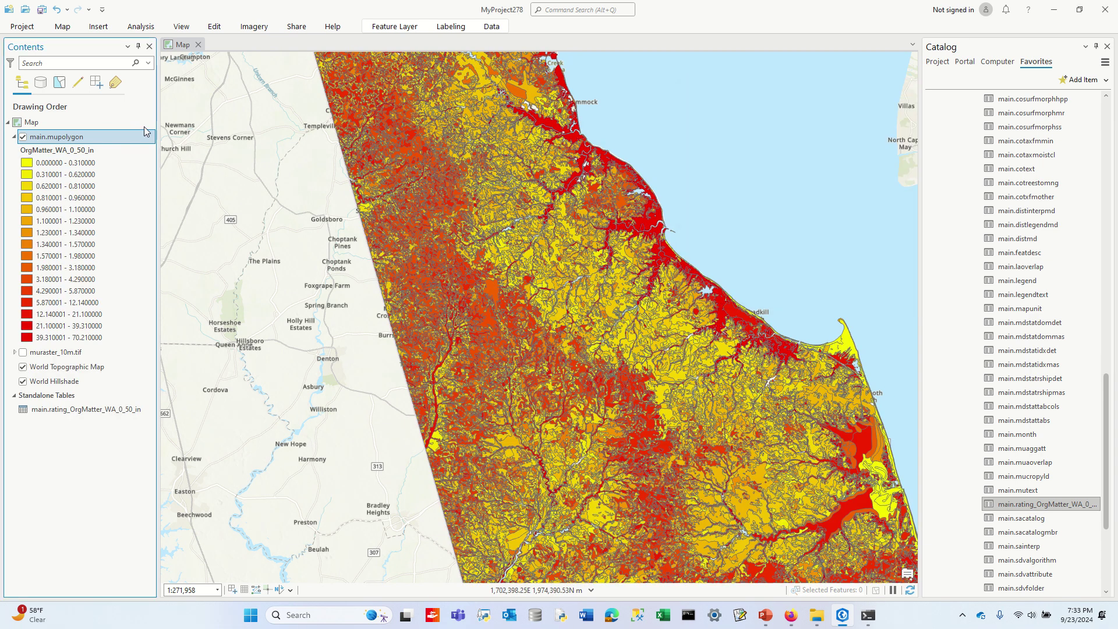
Step: Hide and collapse main.mupolygon, and join main.rating_OrgMatter_WA_0_50_in to muraster_10m.tif using MUKEY as input field and mukey as join field
left_click(23, 138)
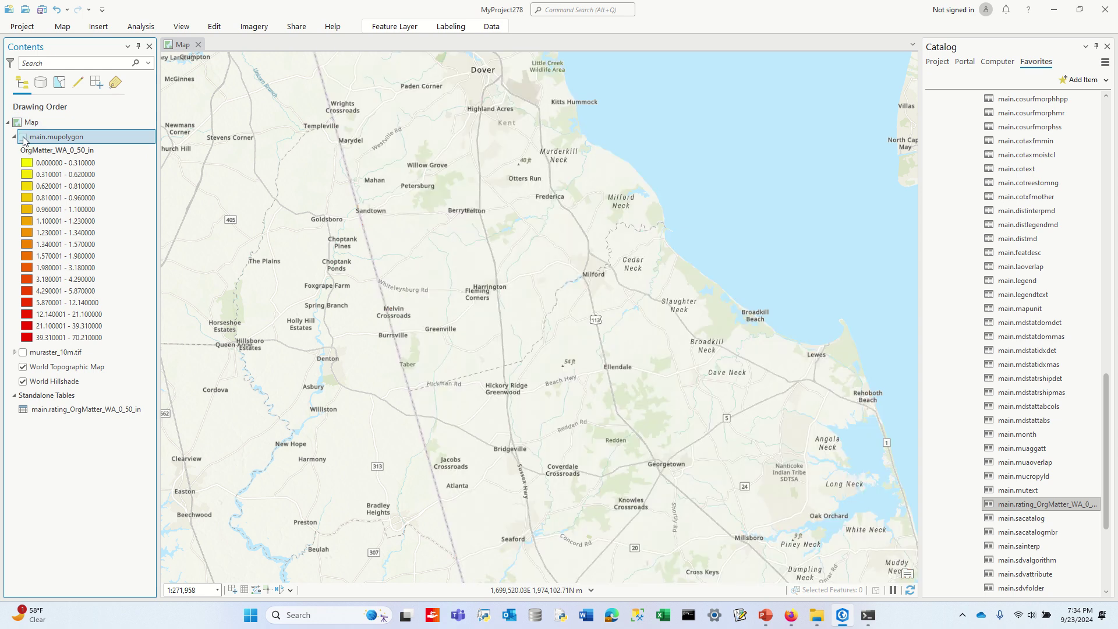
left_click(14, 136)
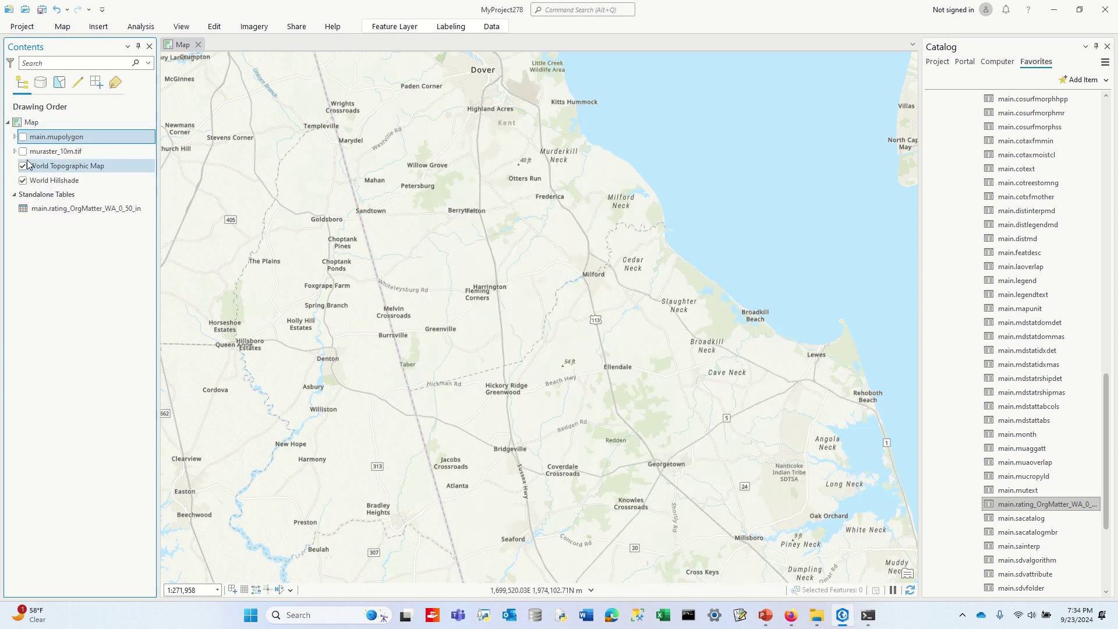
right_click(36, 155)
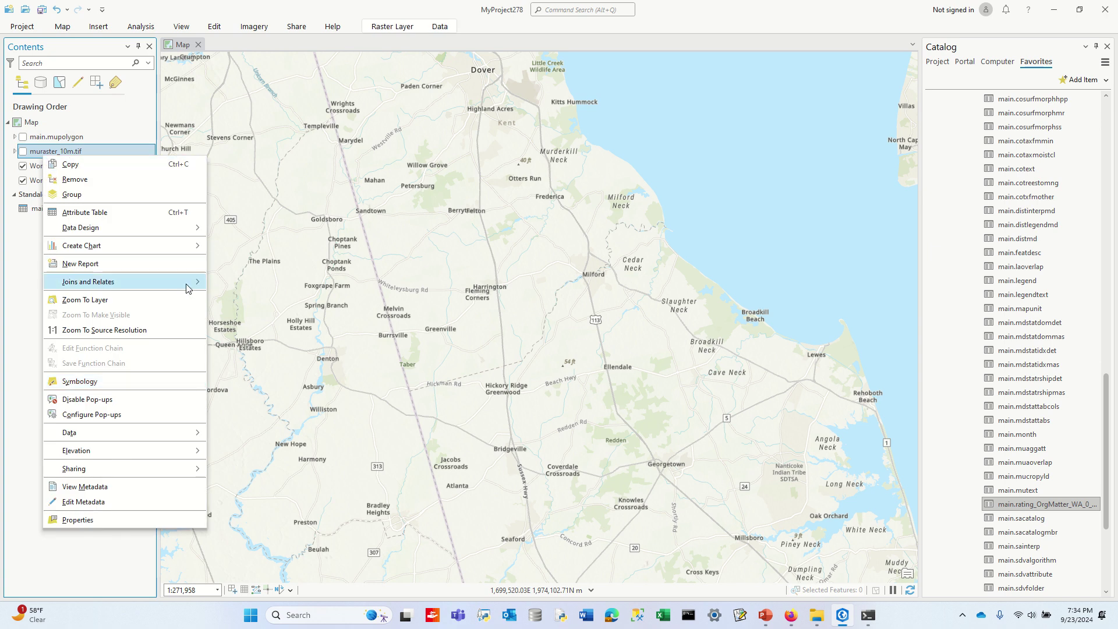
mouse_move(195, 290)
left_click(250, 282)
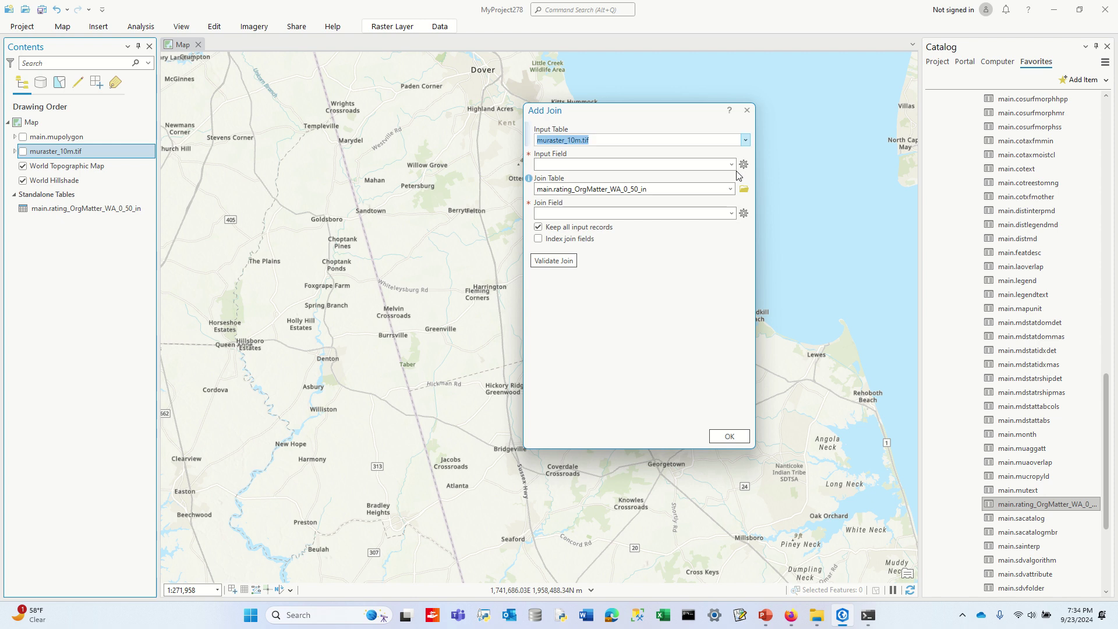
left_click(731, 165)
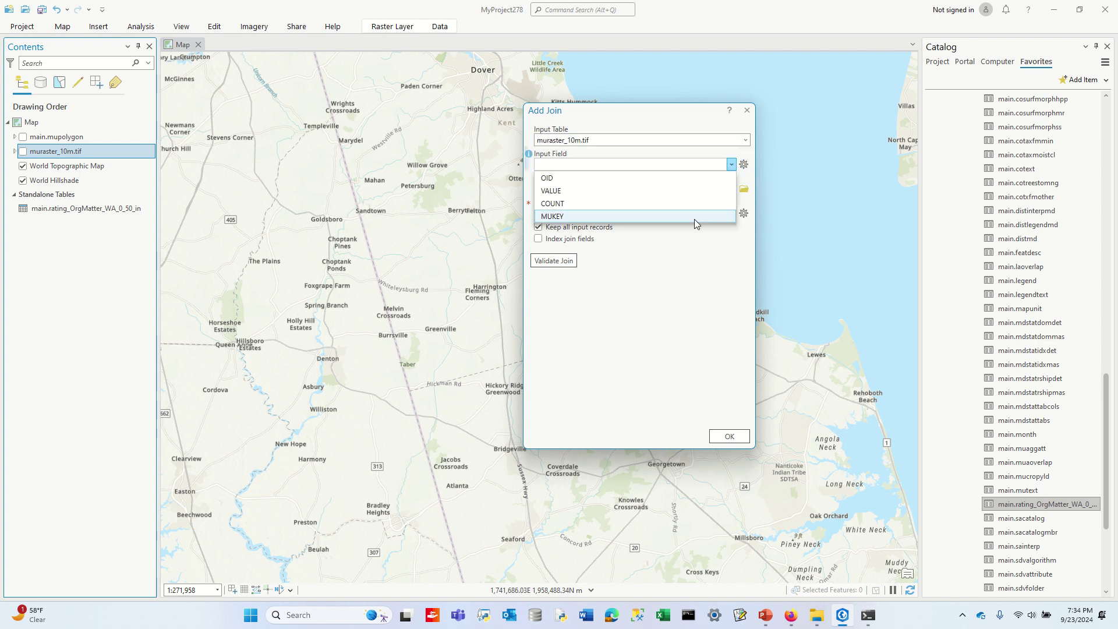
left_click(666, 117)
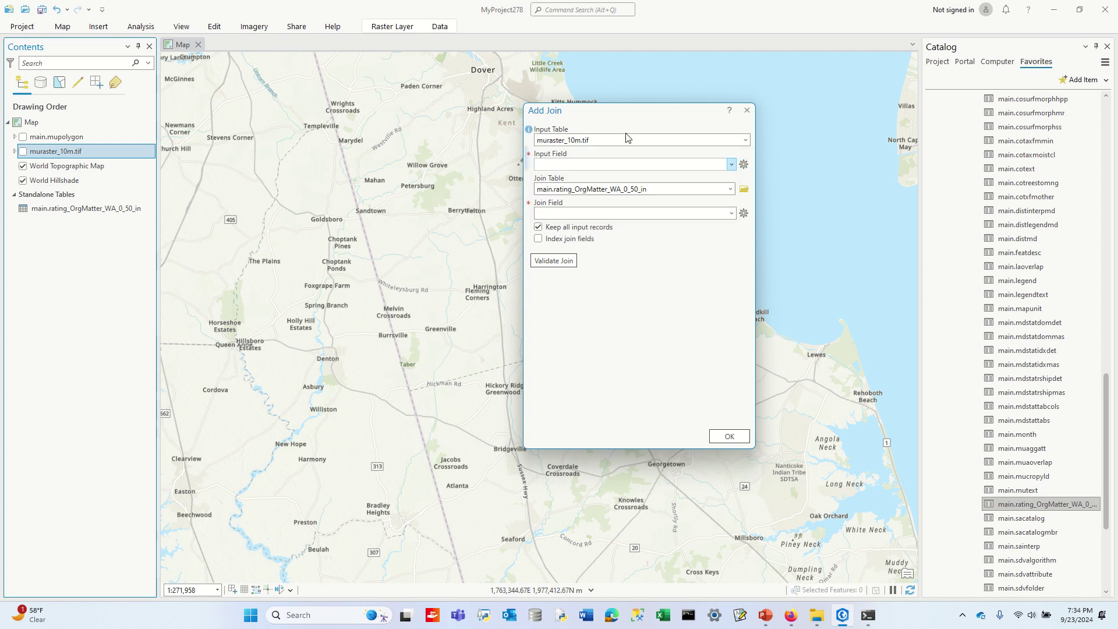
left_click(732, 166)
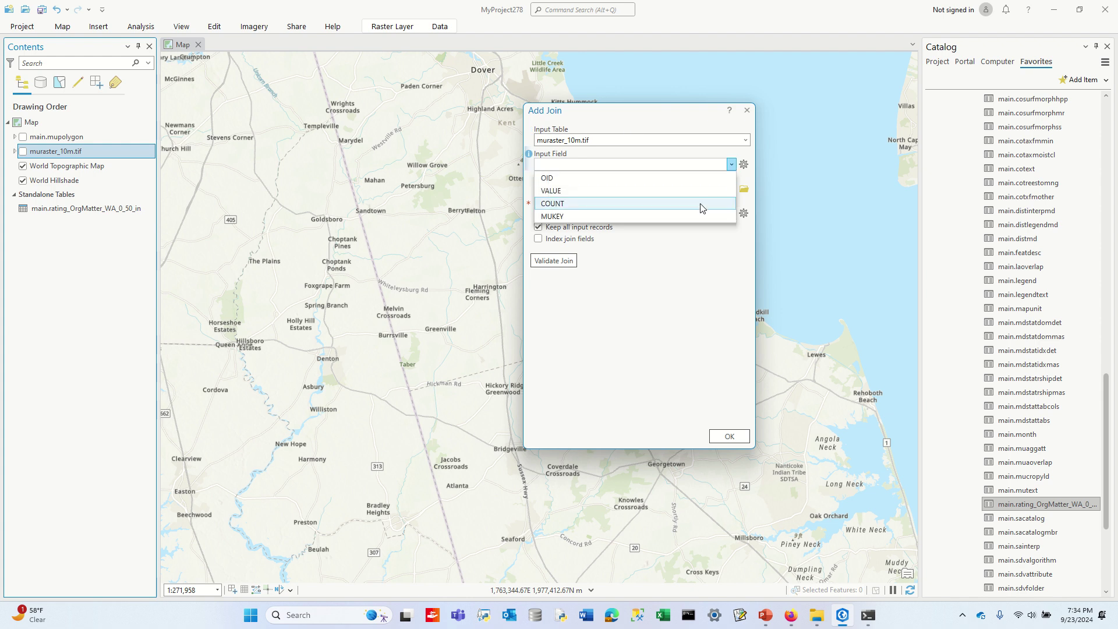
left_click(697, 215)
left_click(732, 213)
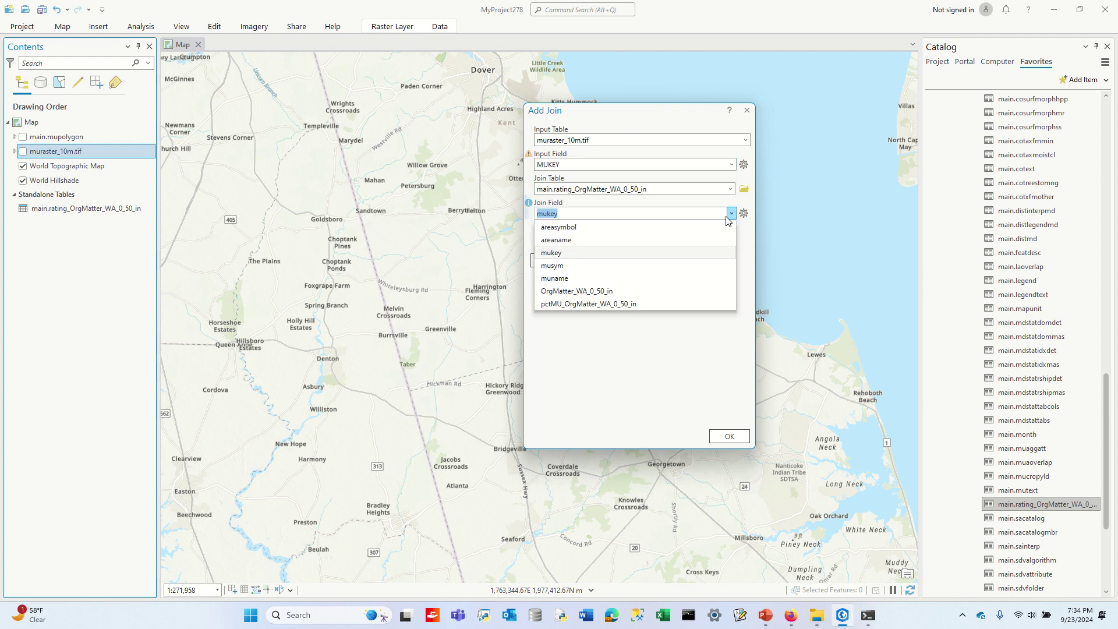
left_click(664, 254)
left_click(725, 434)
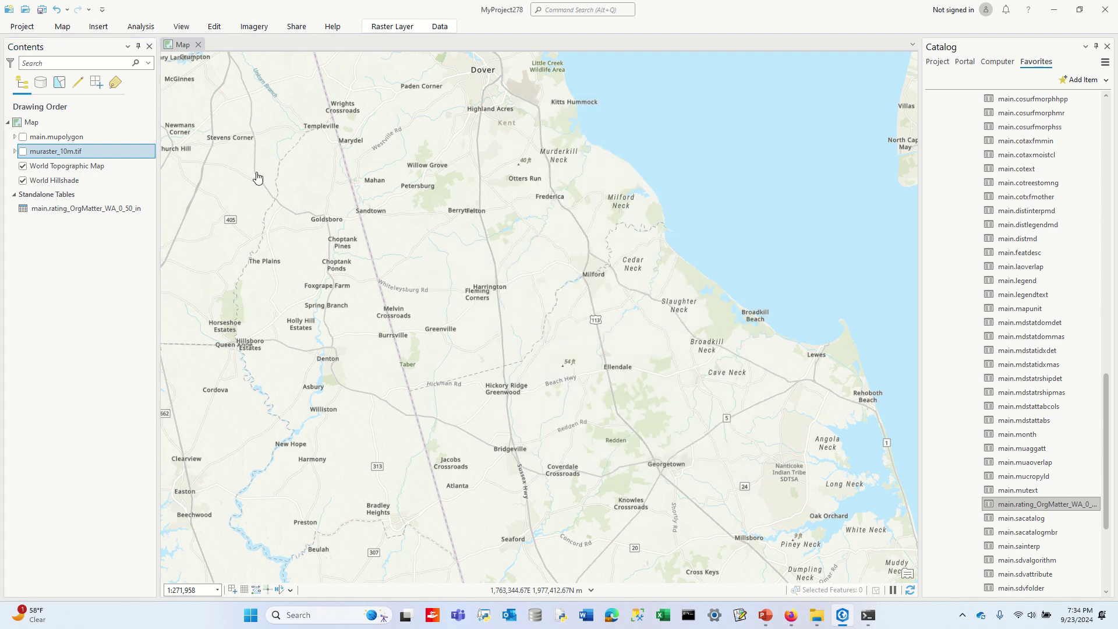
Step: Symbolize muraster_10m.tif with the Classify method on the OrgMatter_WA_0_50_in field, using 17 classes
left_click(53, 151)
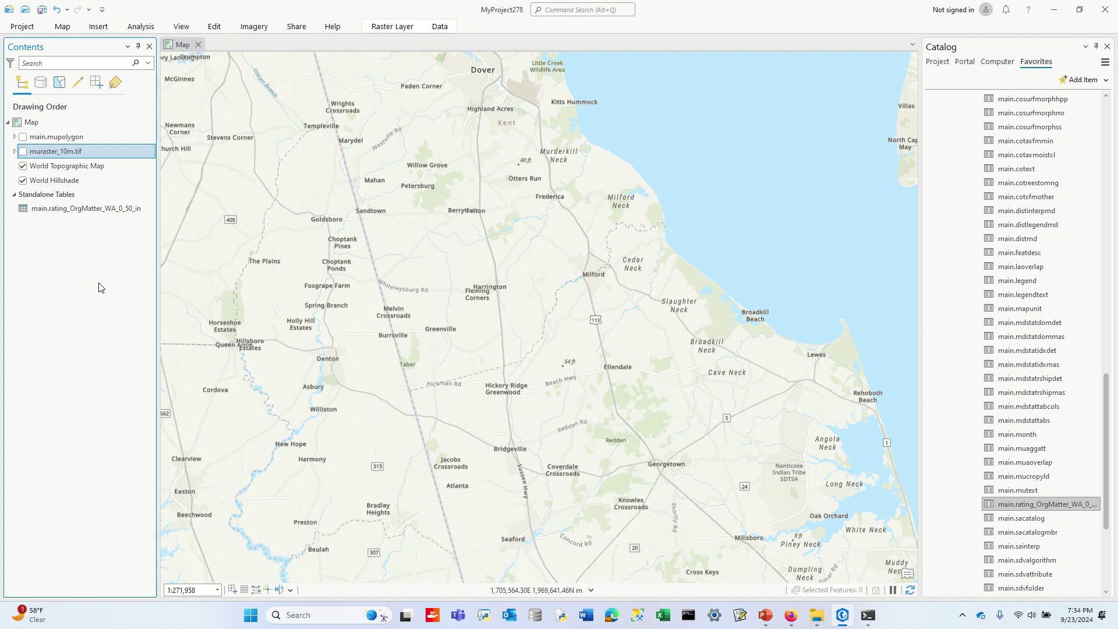
right_click(58, 151)
left_click(94, 250)
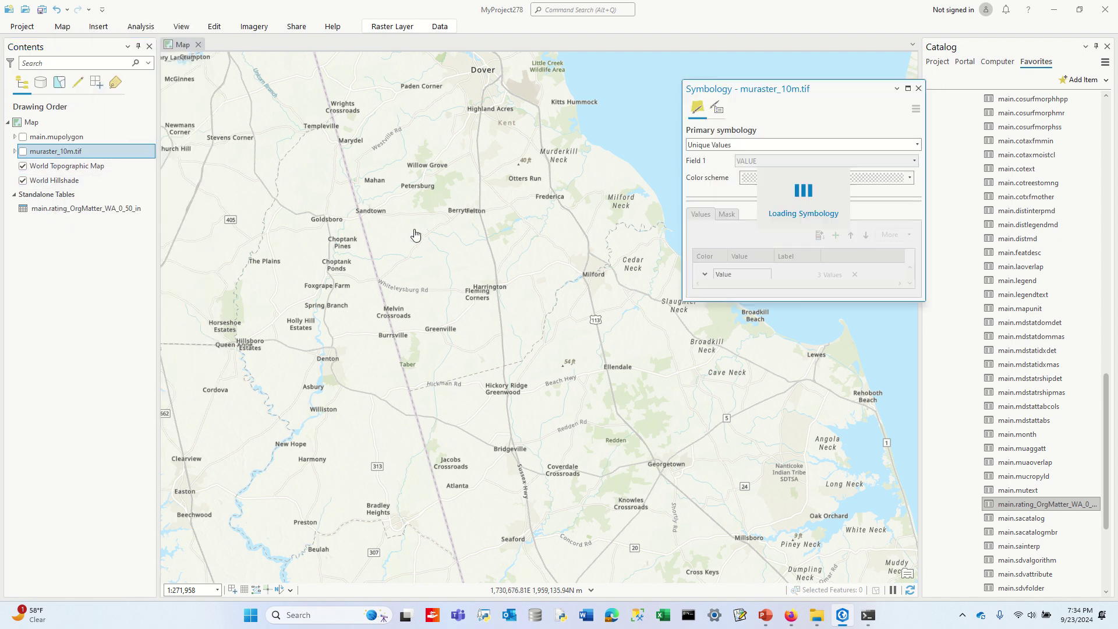
left_click(918, 145)
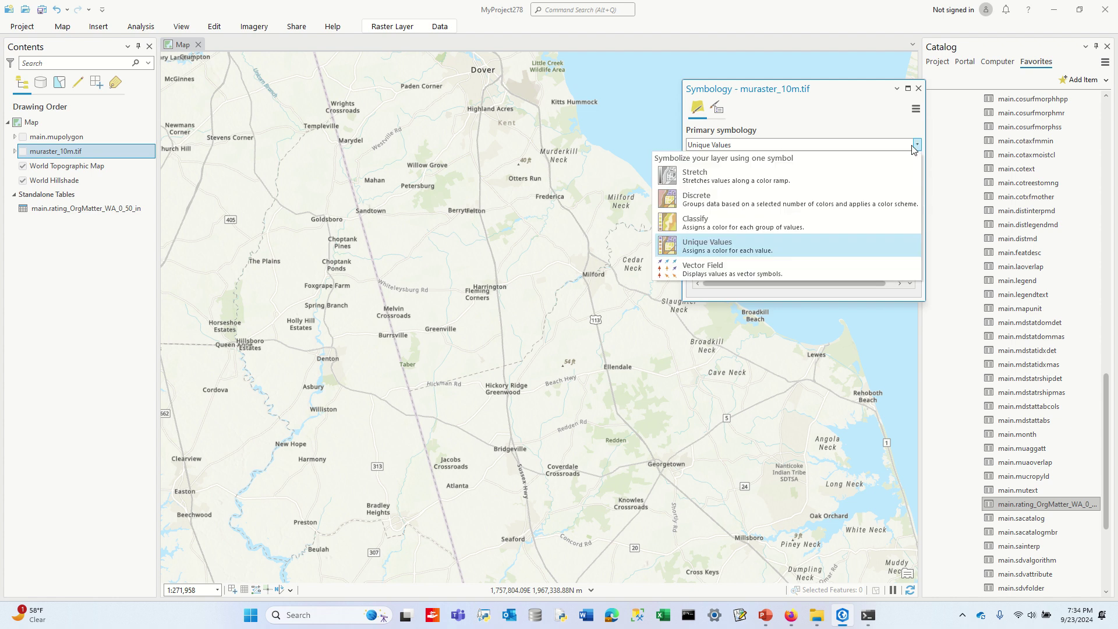
left_click(868, 226)
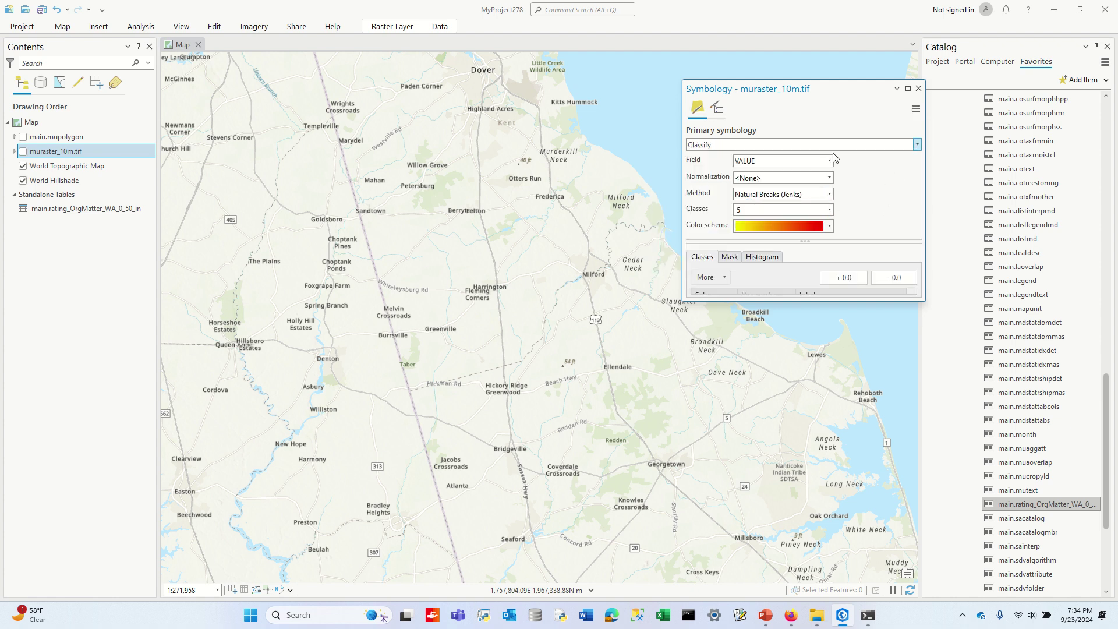
left_click(829, 160)
left_click(812, 205)
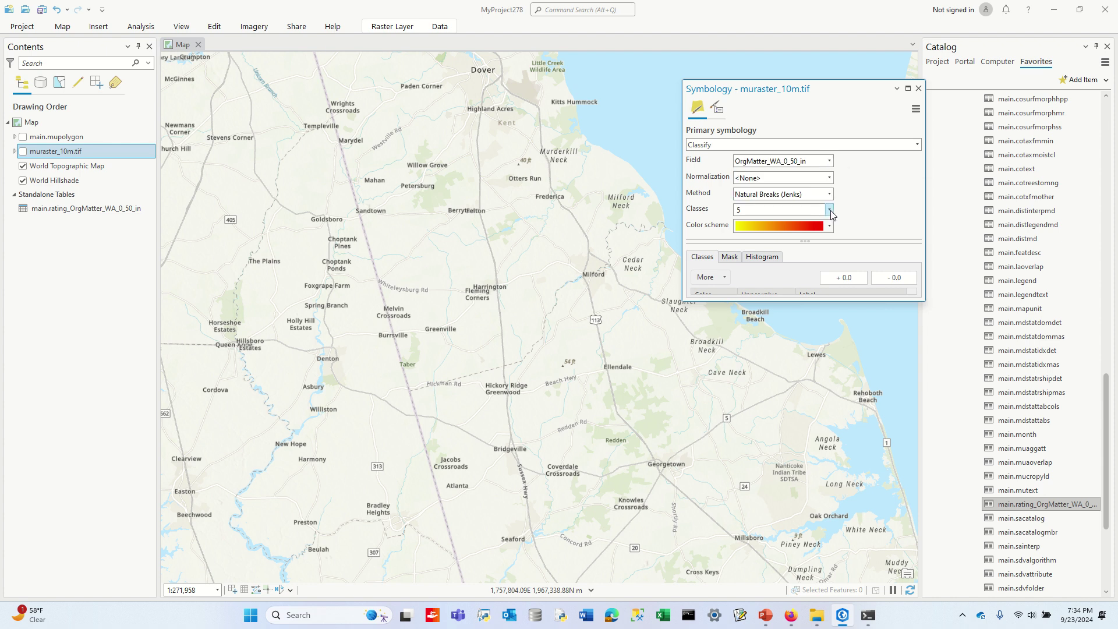
left_click(830, 210)
left_click(767, 353)
Step: Turn on muraster_10m.tif to examine the organic matter map across Delaware, and close its symbology settings
left_click(23, 151)
scroll(522, 192, "down", 2)
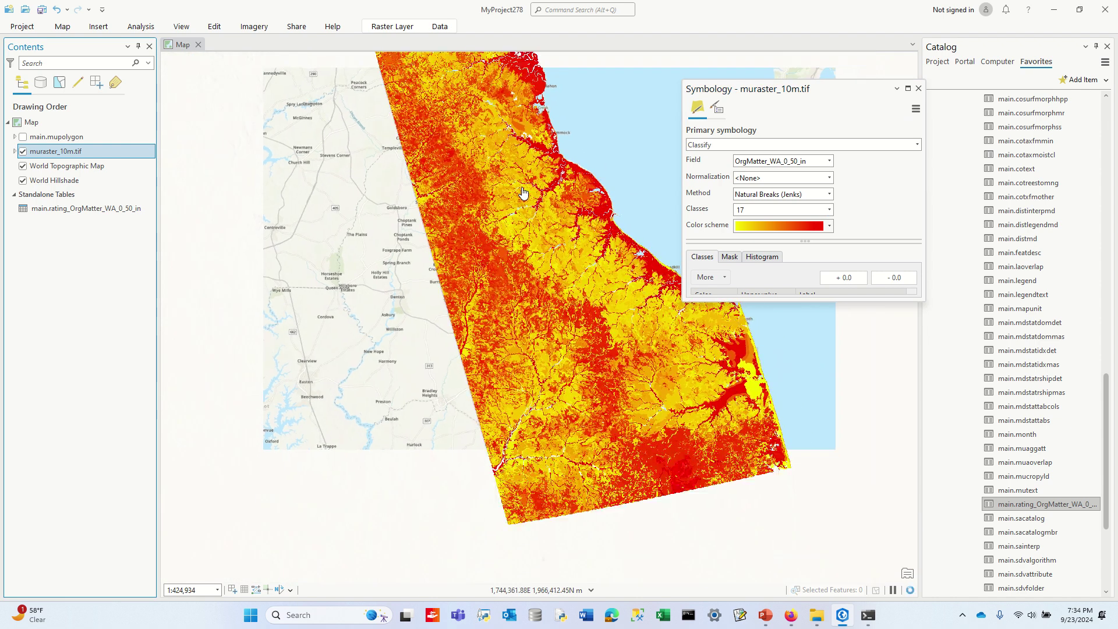
scroll(523, 192, "down", 2)
left_click_drag(523, 192, 481, 274)
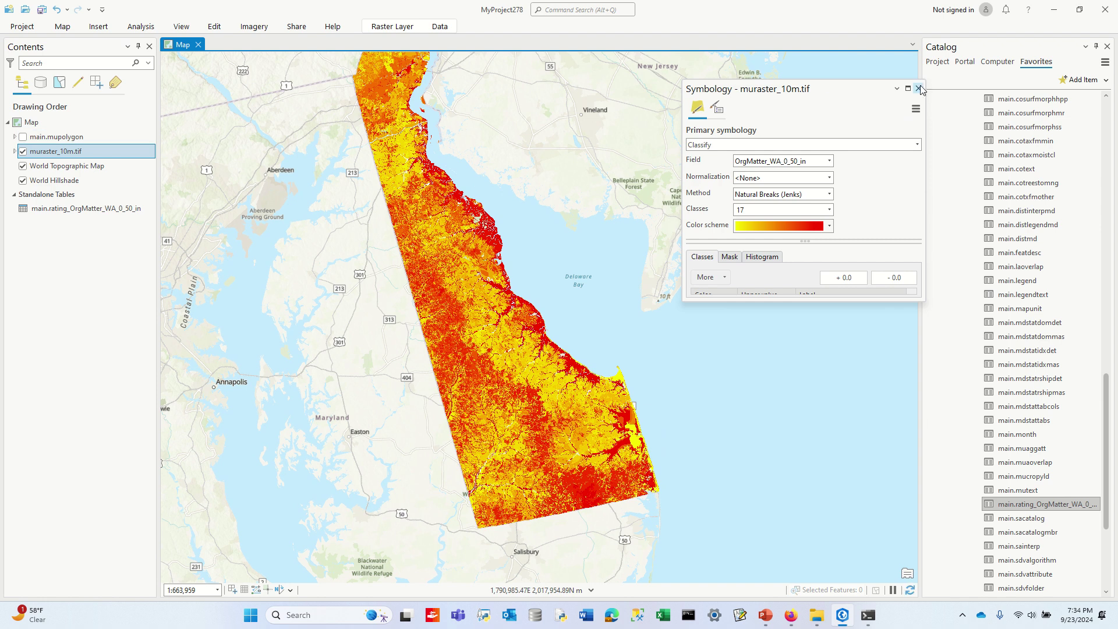
left_click(919, 90)
left_click(919, 89)
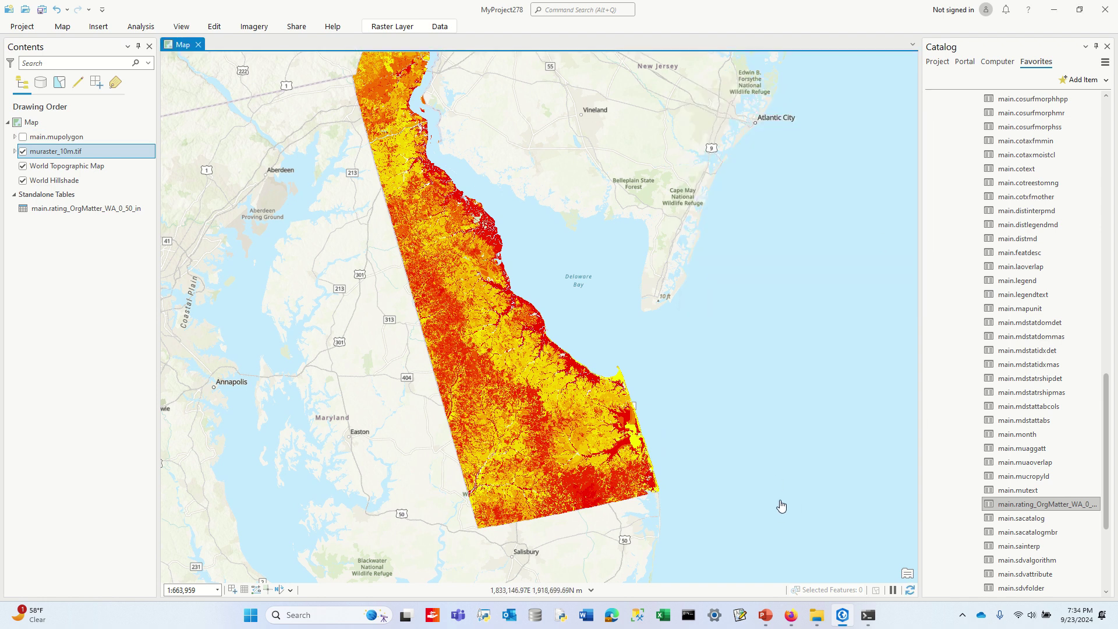